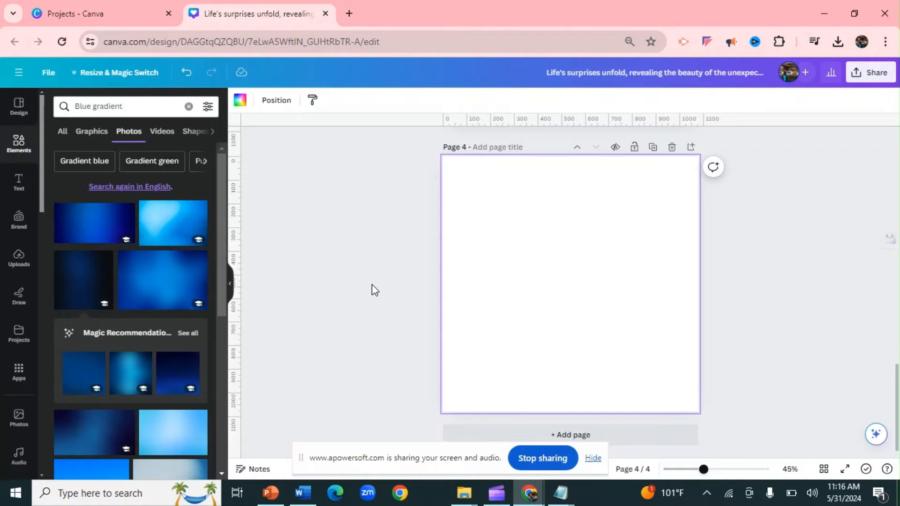
Add the recently used photo of the family on the beach to page 4 and set it as the page background
{"action": "left_click", "coordinate": [20, 143]}
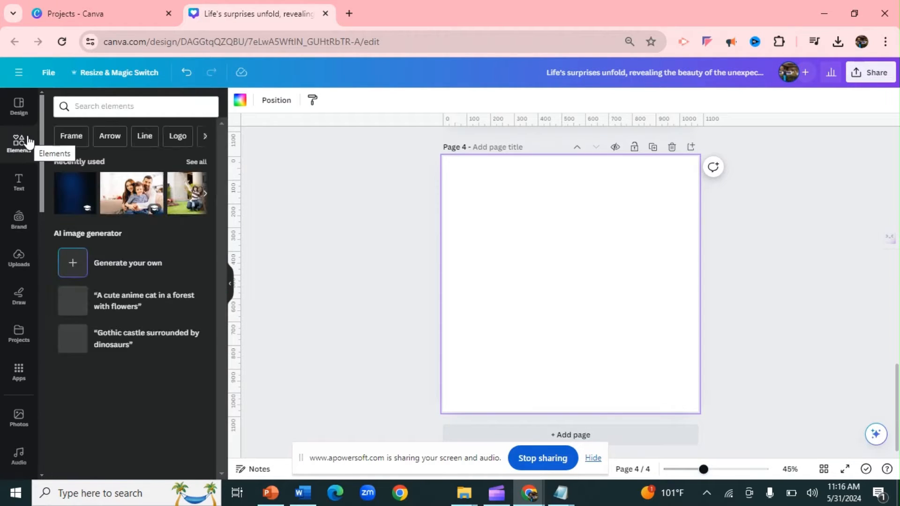
{"action": "left_click", "coordinate": [195, 163]}
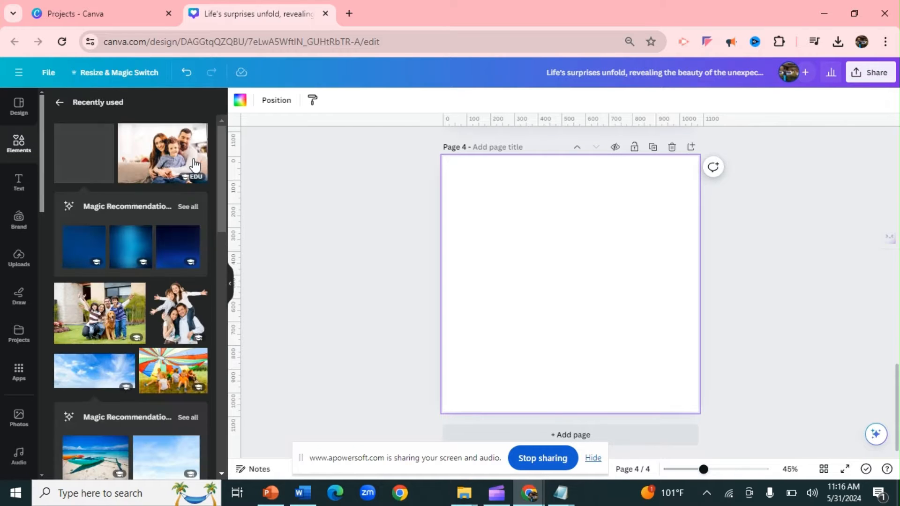
{"action": "left_click_drag", "start_coordinate": [226, 163], "coordinate": [237, 243]}
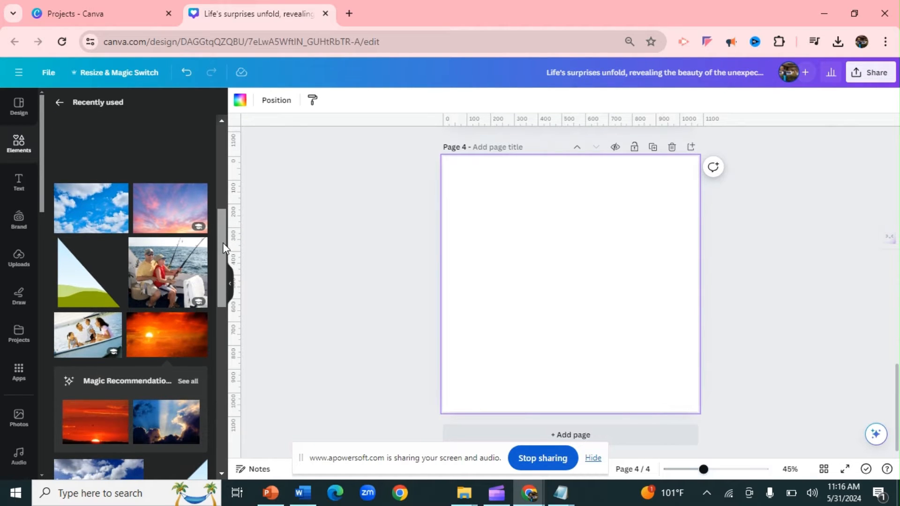
{"action": "left_click_drag", "start_coordinate": [223, 243], "coordinate": [233, 305]}
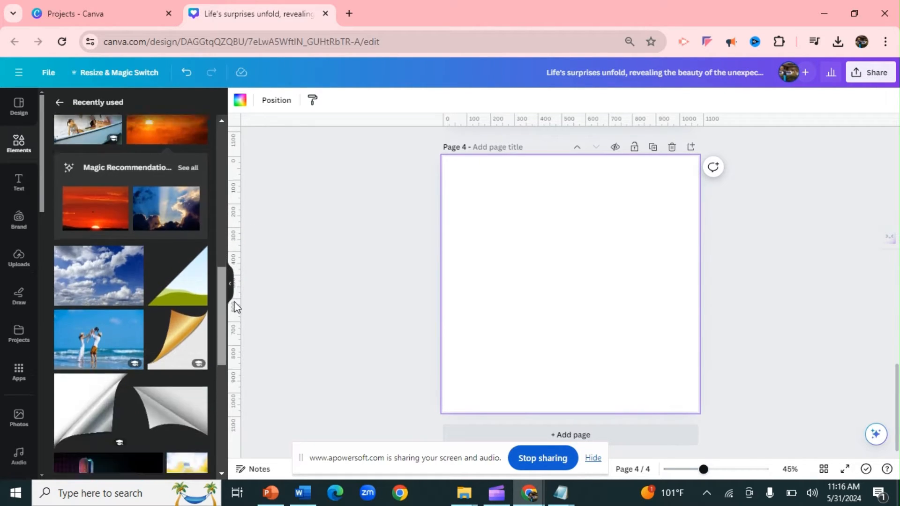
{"action": "left_click", "coordinate": [90, 323]}
{"action": "right_click", "coordinate": [513, 238]}
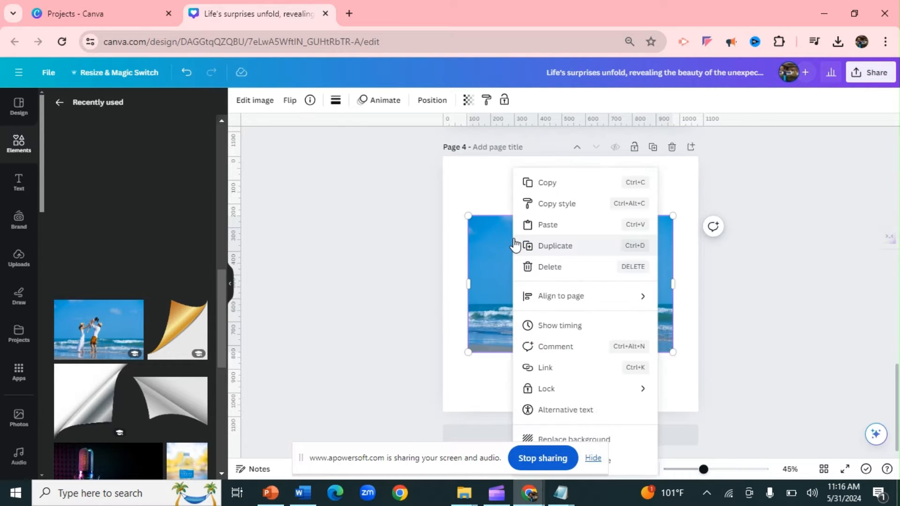
{"action": "left_click", "coordinate": [581, 439]}
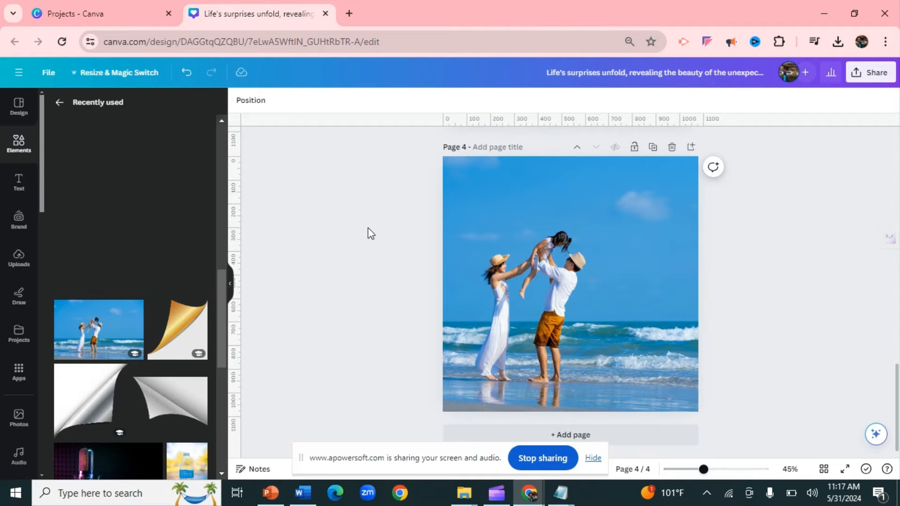
Search the elements for "paper folded", browse graphics similar to the page curl, and add the large white curled page to page 4
{"action": "left_click", "coordinate": [21, 143]}
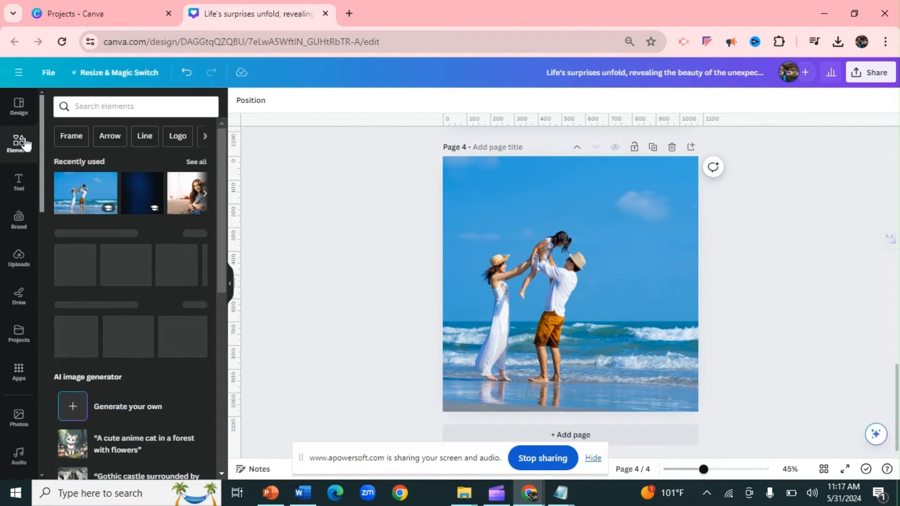
{"action": "left_click", "coordinate": [118, 104]}
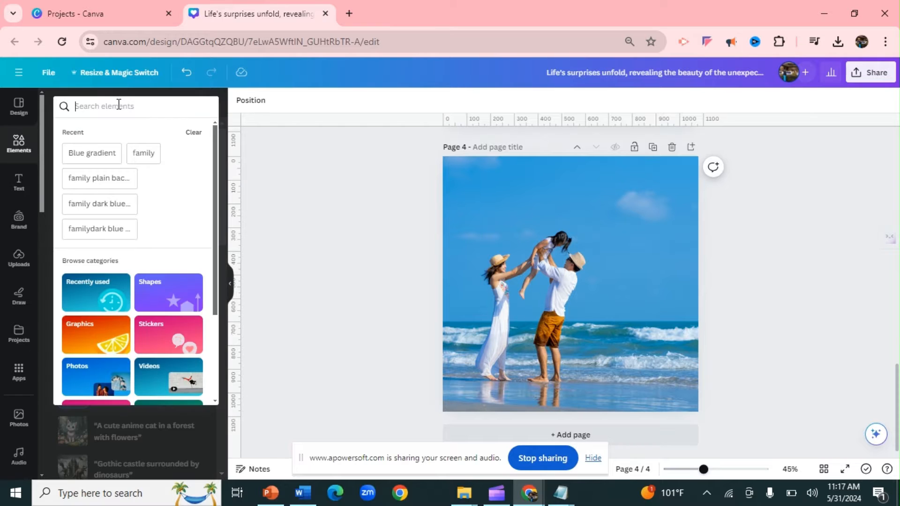
{"action": "type", "text": "fol"}
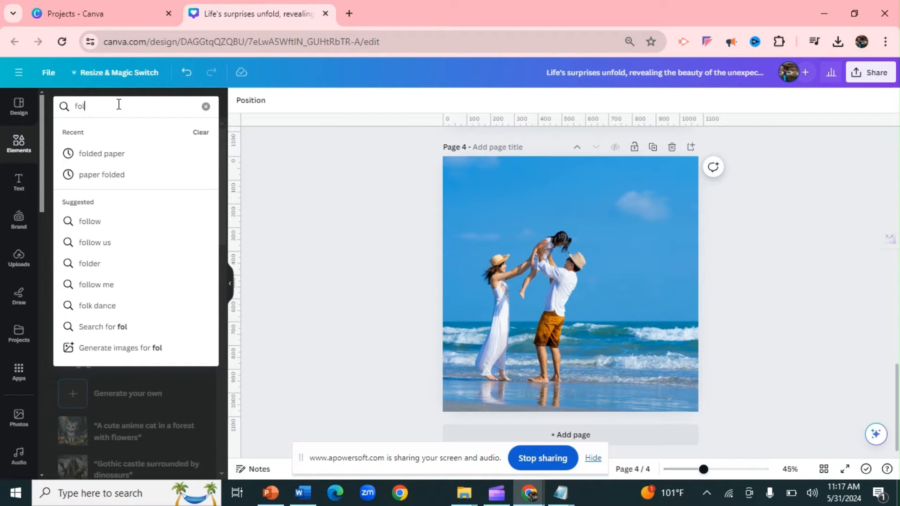
{"action": "left_click", "coordinate": [113, 173]}
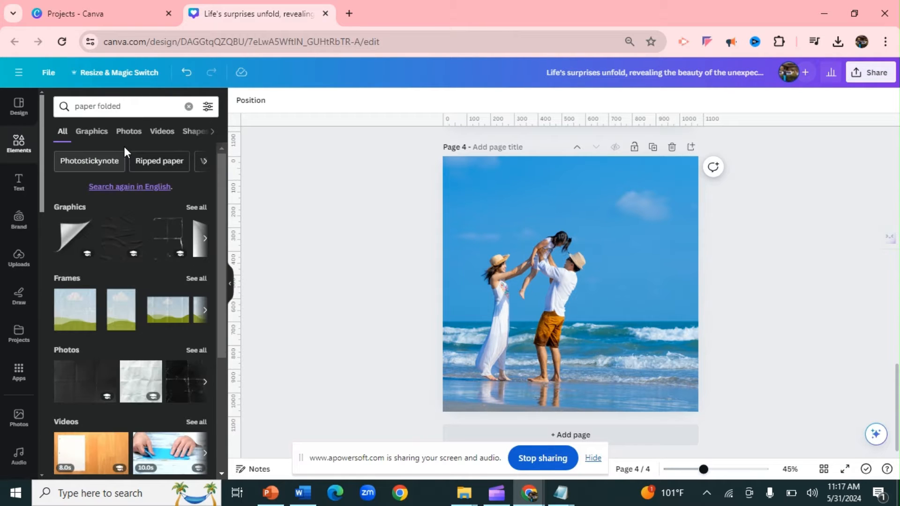
{"action": "left_click", "coordinate": [87, 226]}
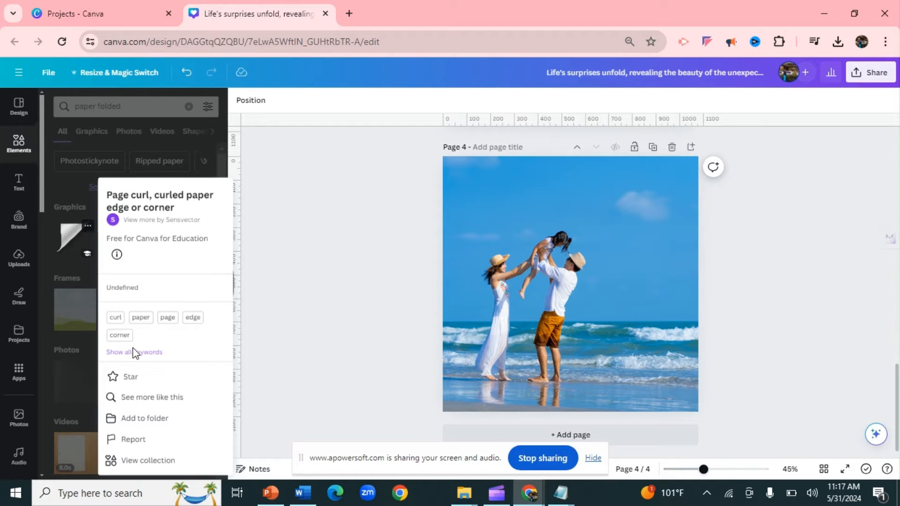
{"action": "left_click", "coordinate": [156, 403]}
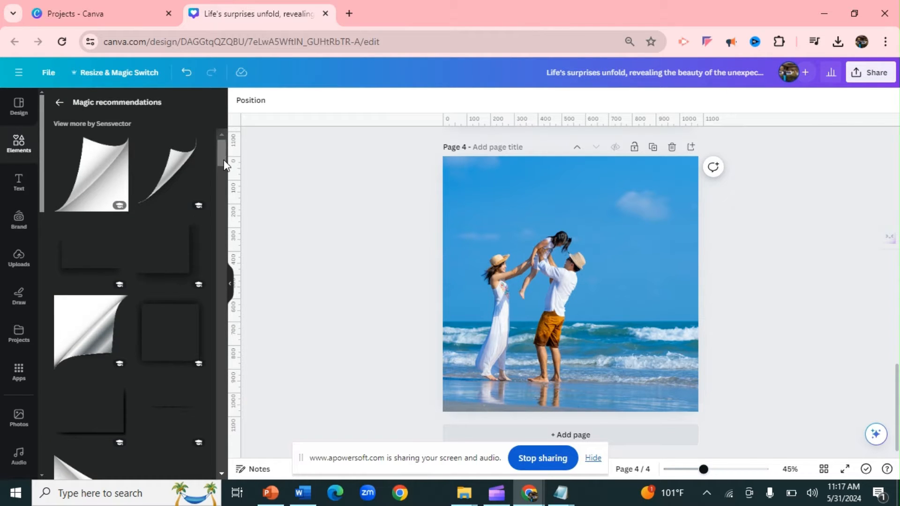
{"action": "scroll", "coordinate": [228, 176], "scroll_direction": "down", "scroll_amount": 4}
{"action": "mouse_move", "coordinate": [228, 172]}
{"action": "left_mouse_down"}
{"action": "mouse_move", "coordinate": [231, 196]}
{"action": "mouse_move", "coordinate": [222, 156]}
{"action": "left_mouse_up"}
{"action": "left_click", "coordinate": [108, 174]}
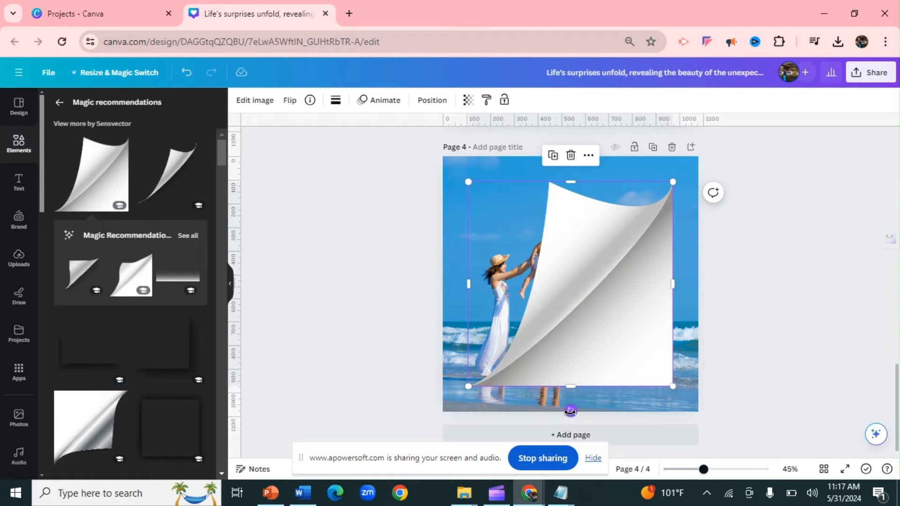
Rotate the page curl so it folds away from the page's upper-right corner, align it there, and shrink it
{"action": "left_click_drag", "start_coordinate": [570, 411], "coordinate": [682, 280]}
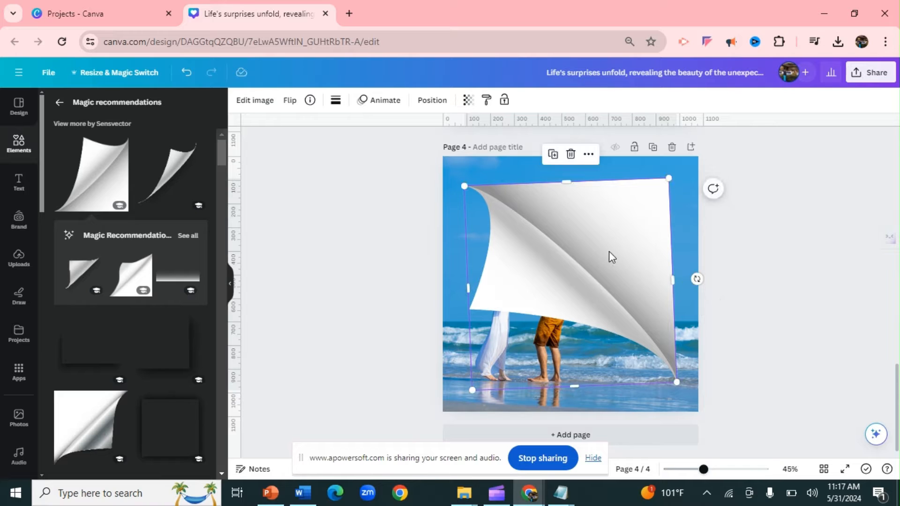
{"action": "left_click_drag", "start_coordinate": [610, 252], "coordinate": [640, 242]}
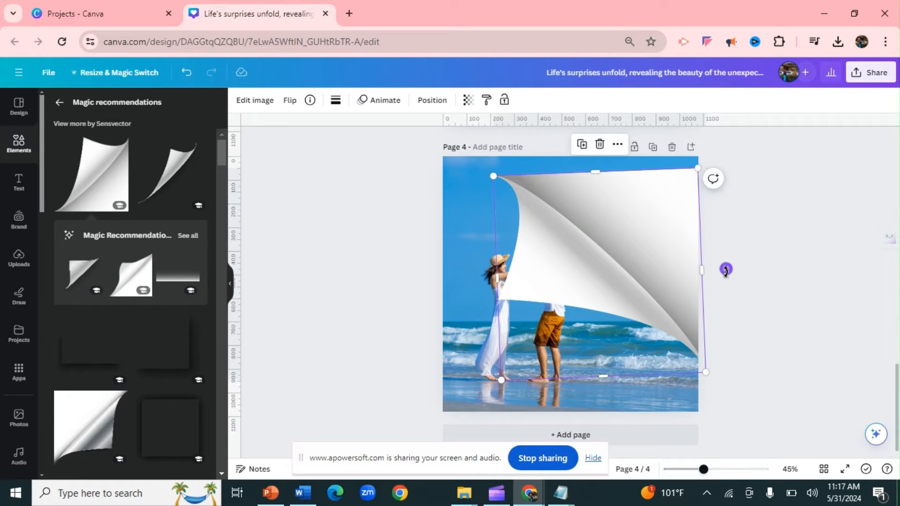
{"action": "left_click_drag", "start_coordinate": [726, 270], "coordinate": [724, 280]}
{"action": "left_click_drag", "start_coordinate": [640, 263], "coordinate": [638, 244]}
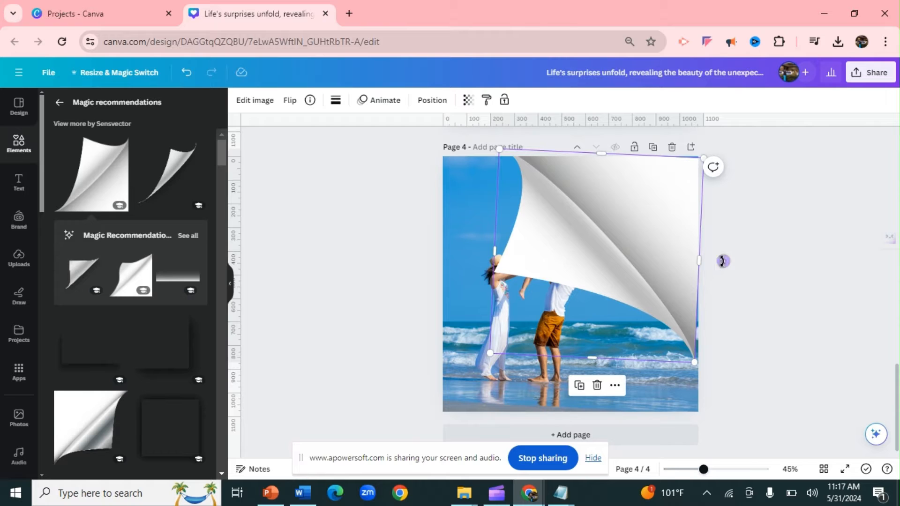
{"action": "mouse_move", "coordinate": [722, 261]}
{"action": "left_mouse_down"}
{"action": "mouse_move", "coordinate": [717, 245]}
{"action": "mouse_move", "coordinate": [723, 252]}
{"action": "left_mouse_up"}
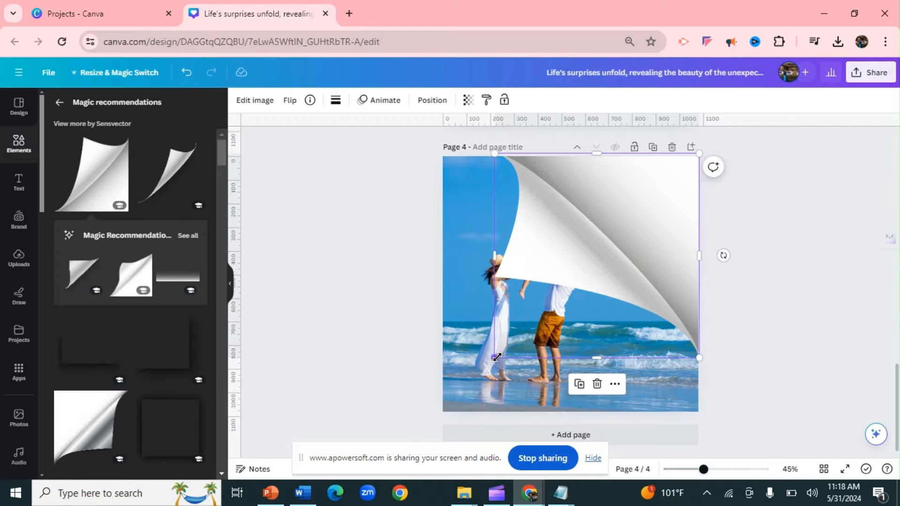
{"action": "left_click_drag", "start_coordinate": [497, 357], "coordinate": [576, 296]}
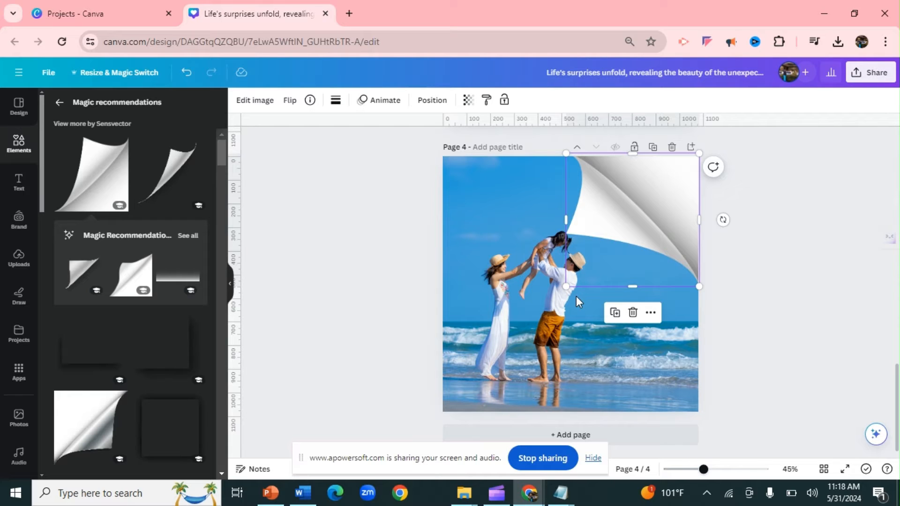
Duplicate the page curl, place the copy in the page's lower-left corner turned 180°, and enlarge it slightly
{"action": "left_click", "coordinate": [614, 313]}
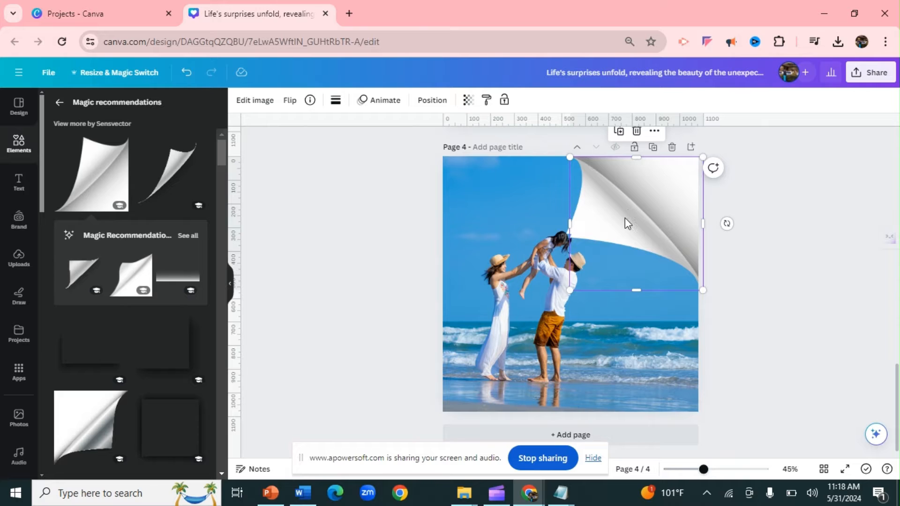
{"action": "left_click_drag", "start_coordinate": [625, 217], "coordinate": [476, 343]}
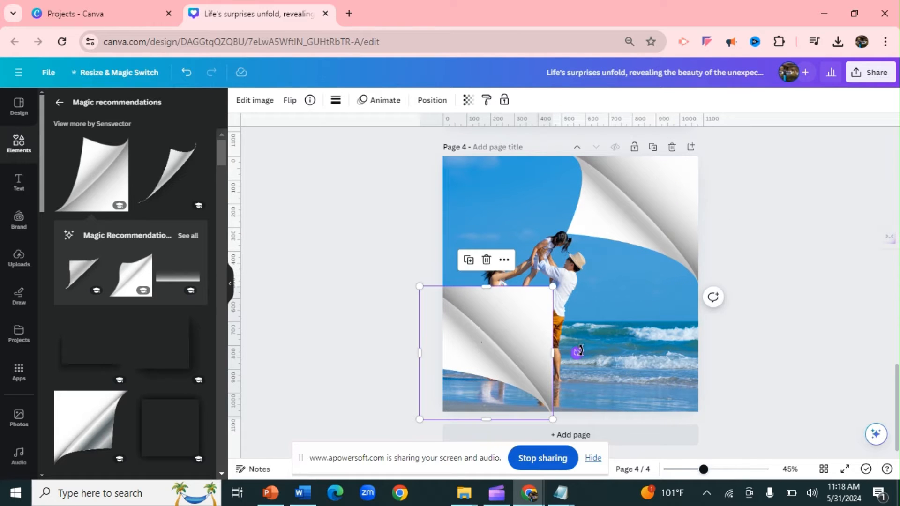
{"action": "left_click_drag", "start_coordinate": [576, 353], "coordinate": [454, 355]}
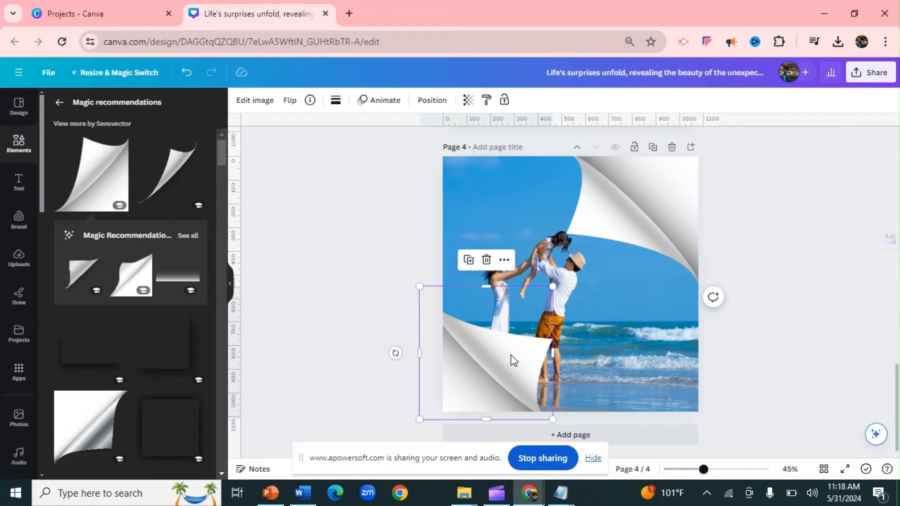
{"action": "left_click_drag", "start_coordinate": [553, 286], "coordinate": [561, 286]}
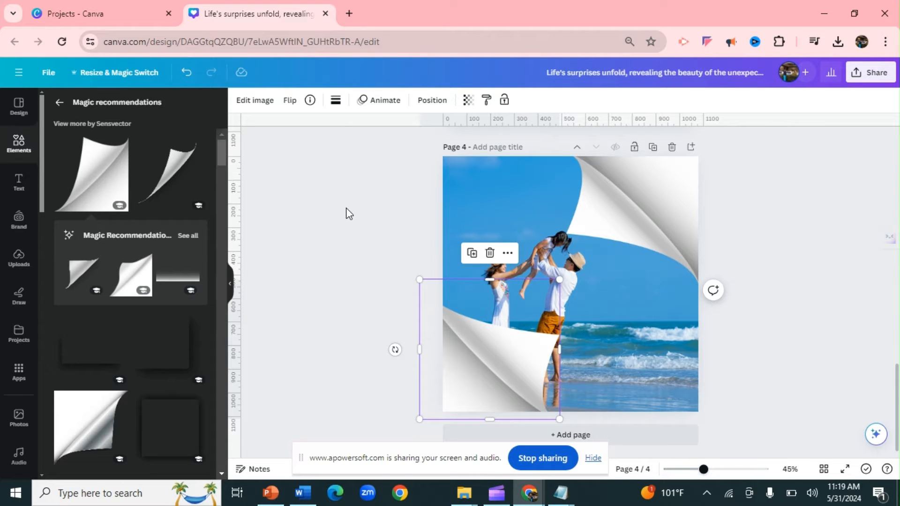
Apply the Aura filter from the Soft group to both the lower-left and upper-right page curls
{"action": "left_click", "coordinate": [257, 106]}
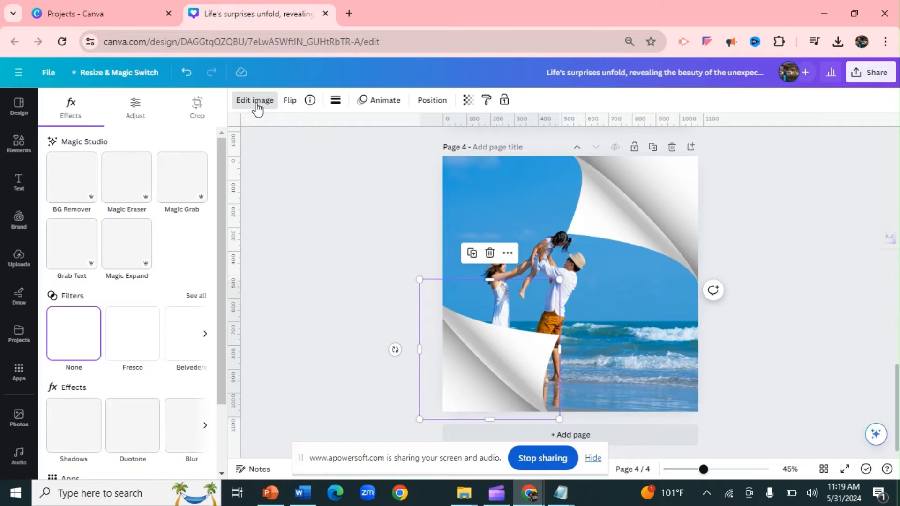
{"action": "scroll", "coordinate": [230, 195], "scroll_direction": "down", "scroll_amount": 1}
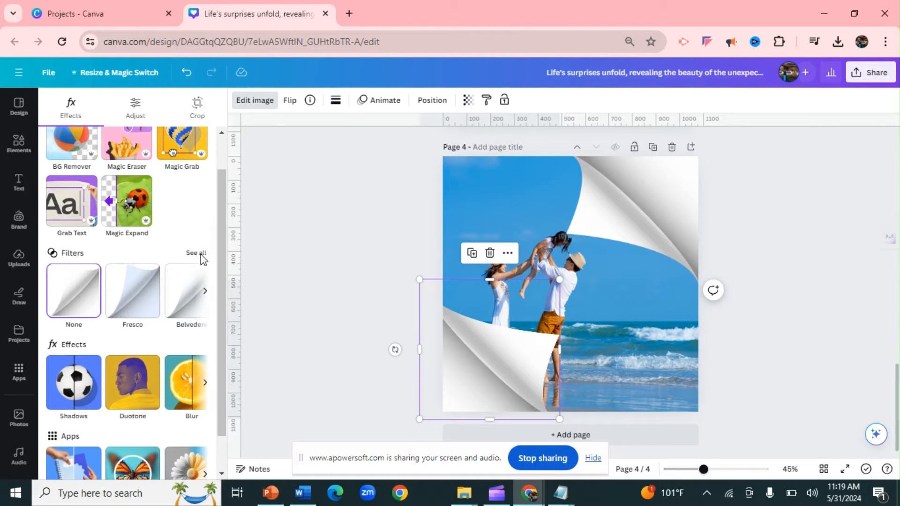
{"action": "left_click", "coordinate": [201, 256]}
{"action": "left_click_drag", "start_coordinate": [219, 218], "coordinate": [242, 434]}
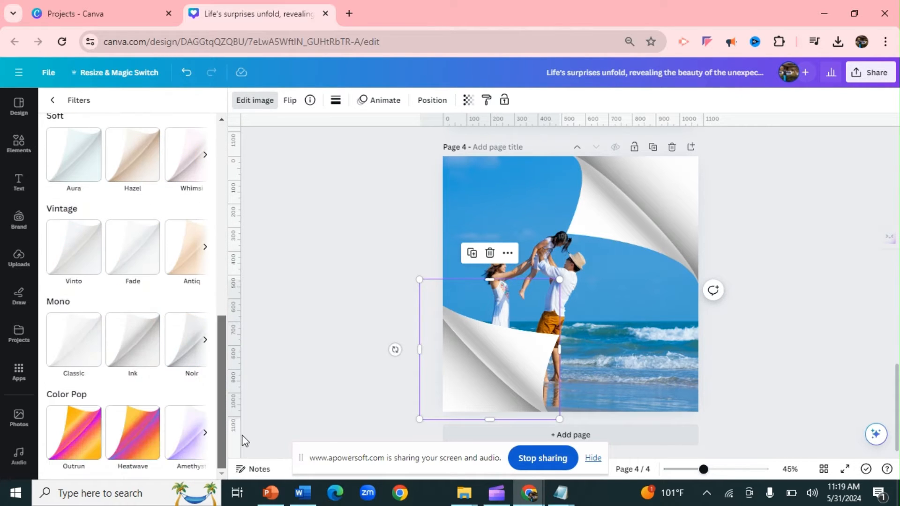
{"action": "left_click", "coordinate": [64, 239]}
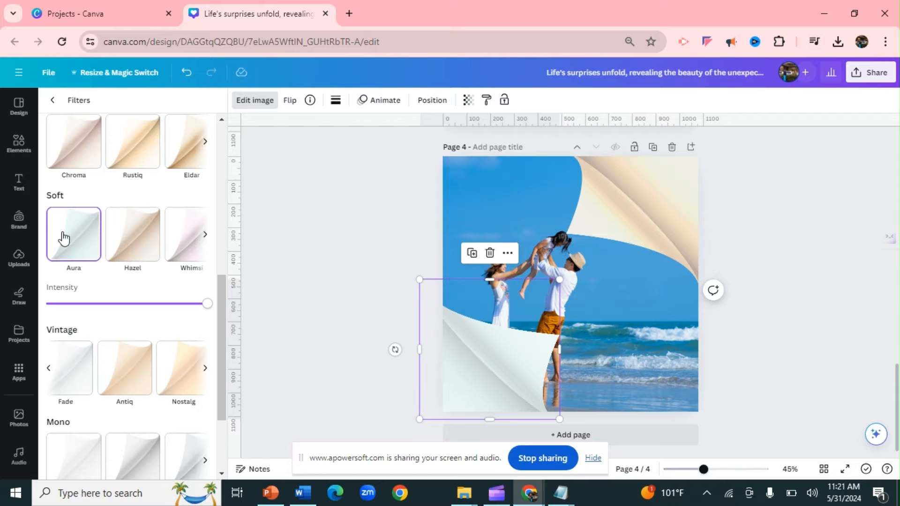
{"action": "left_click", "coordinate": [633, 205]}
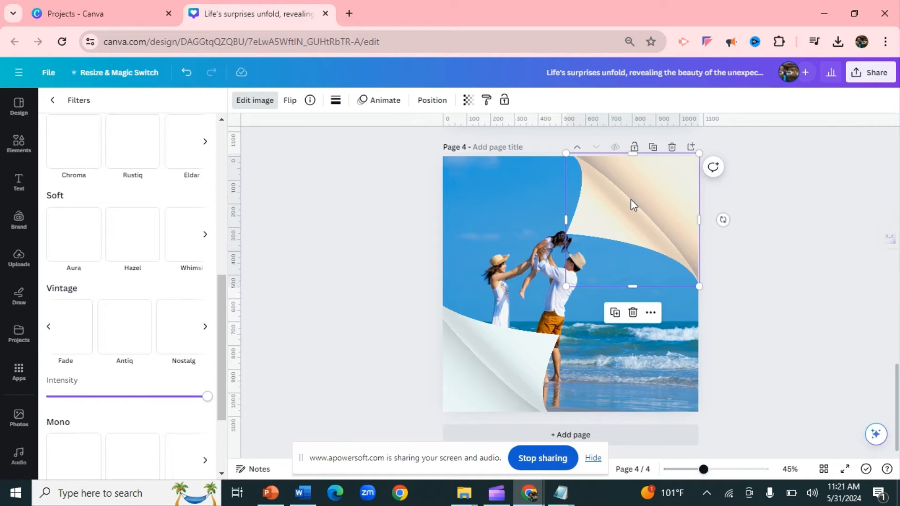
{"action": "left_click", "coordinate": [96, 234]}
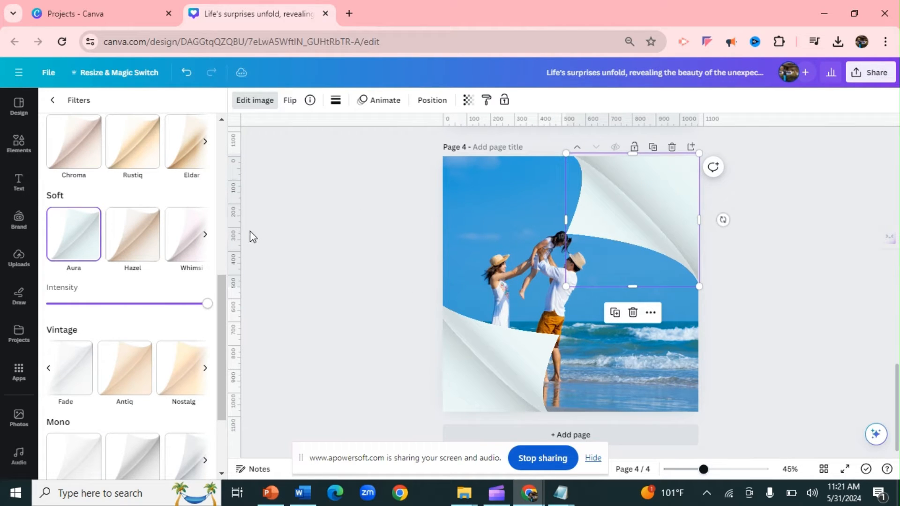
Search the elements for "frame right angle triangle" and add the frame with its right angle at the lower left
{"action": "left_click", "coordinate": [17, 146]}
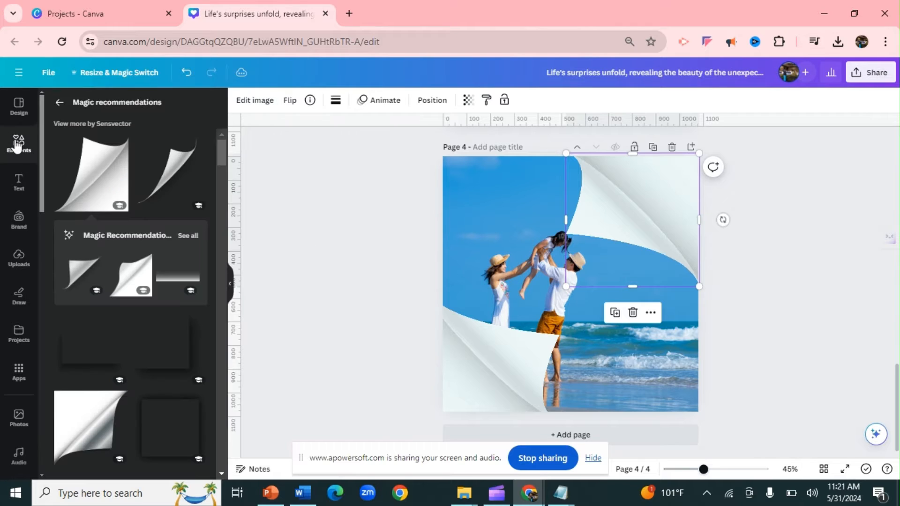
{"action": "left_click", "coordinate": [17, 143]}
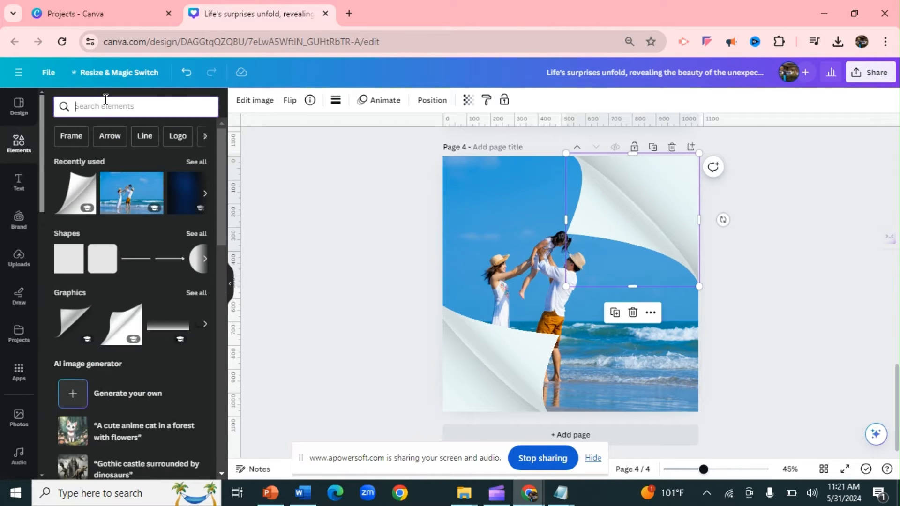
{"action": "type", "text": "fram"}
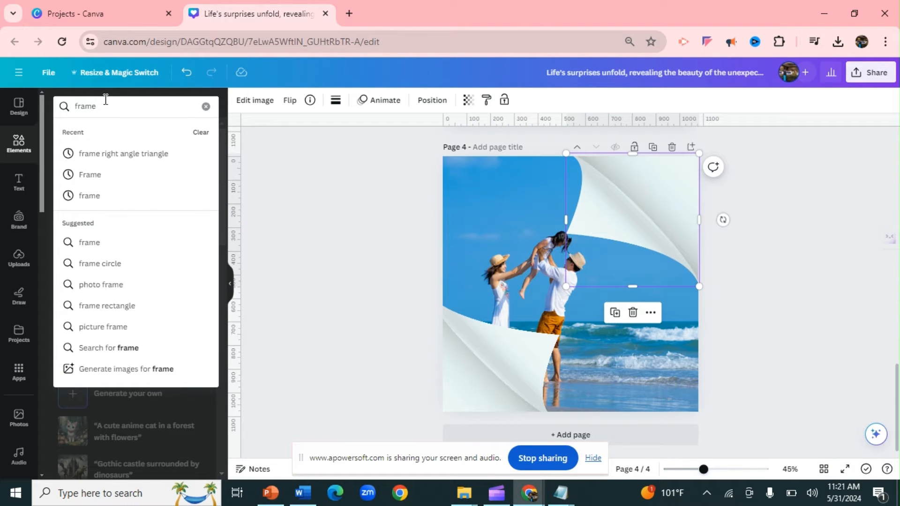
{"action": "type", "text": "e"}
{"action": "left_click", "coordinate": [125, 145]}
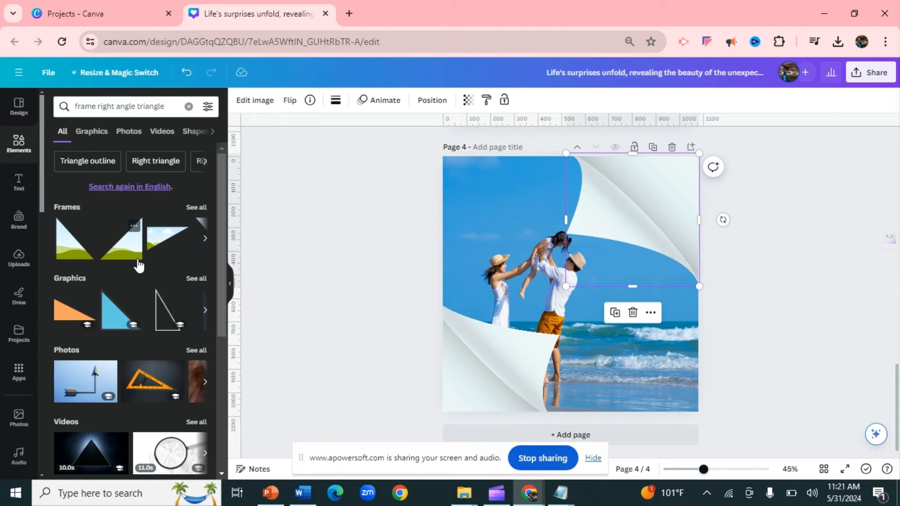
{"action": "left_click", "coordinate": [72, 245]}
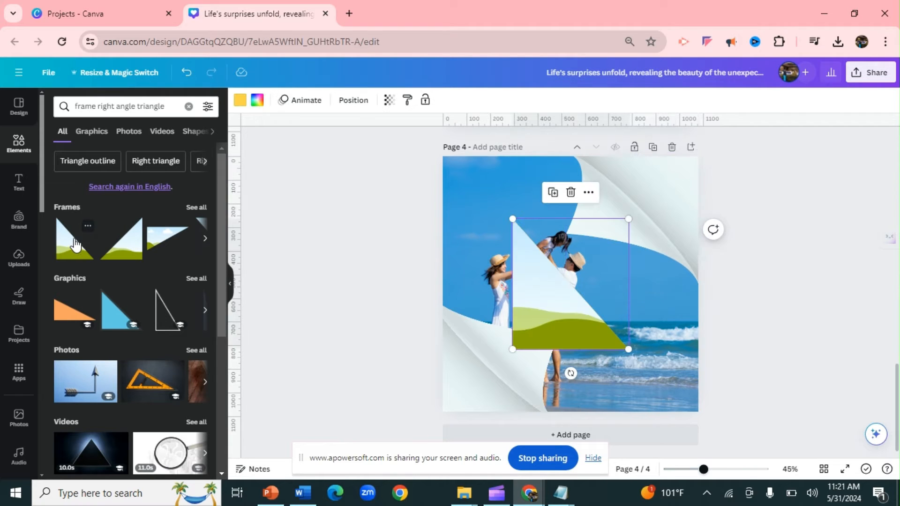
Place the triangle frame in the page's lower-left corner behind the page curl, tilt it to -6° and enlarge it to fill the corner
{"action": "left_click_drag", "start_coordinate": [567, 317], "coordinate": [475, 403]}
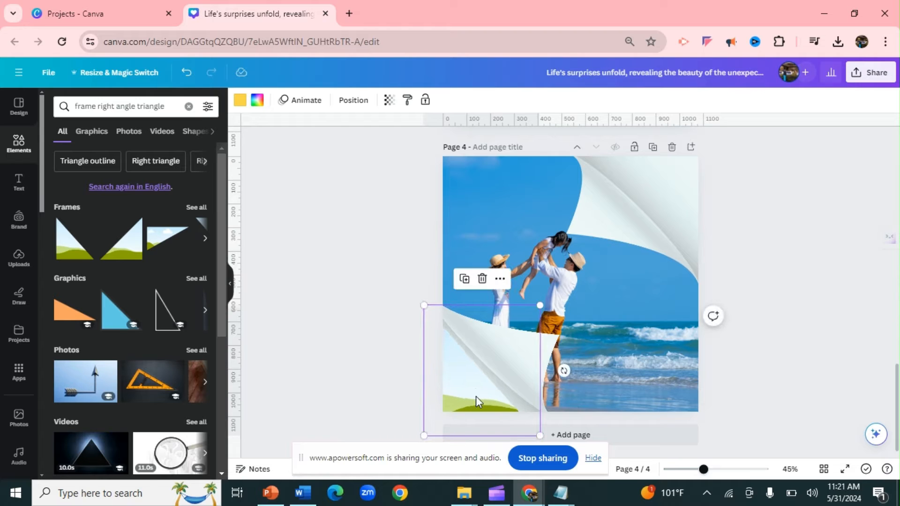
{"action": "left_click_drag", "start_coordinate": [564, 370], "coordinate": [568, 362]}
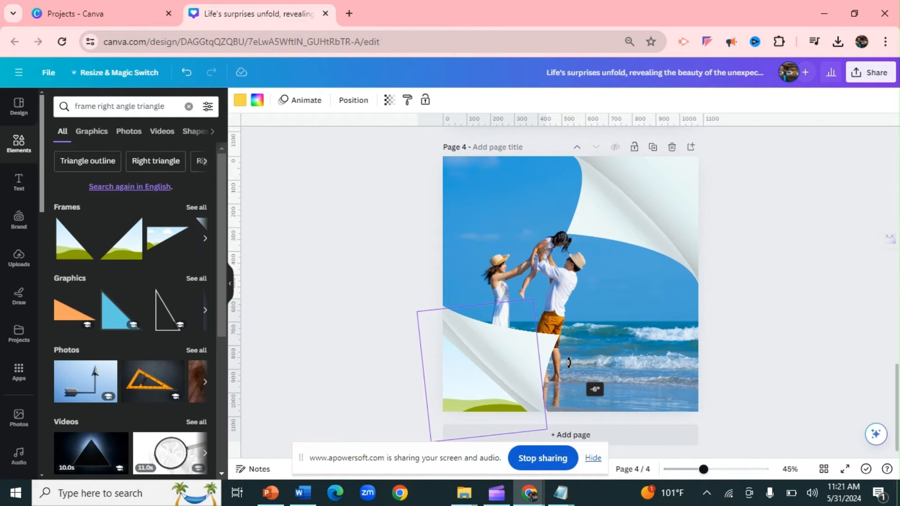
{"action": "left_click_drag", "start_coordinate": [417, 311], "coordinate": [387, 291]}
{"action": "left_click_drag", "start_coordinate": [530, 268], "coordinate": [543, 252]}
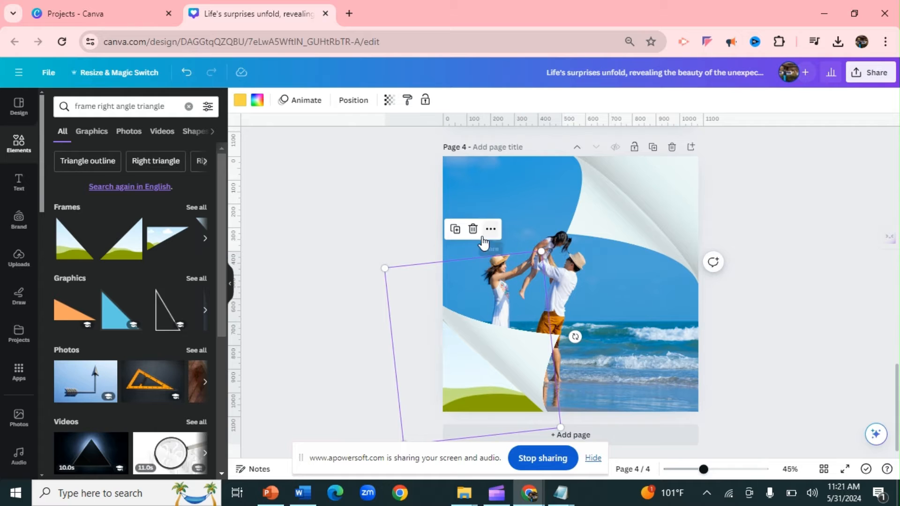
Duplicate the triangle frame, rotate the copy about 180° and fit it behind the page curl in the page's upper-right corner
{"action": "left_click", "coordinate": [460, 233]}
{"action": "left_click_drag", "start_coordinate": [477, 357], "coordinate": [647, 249]}
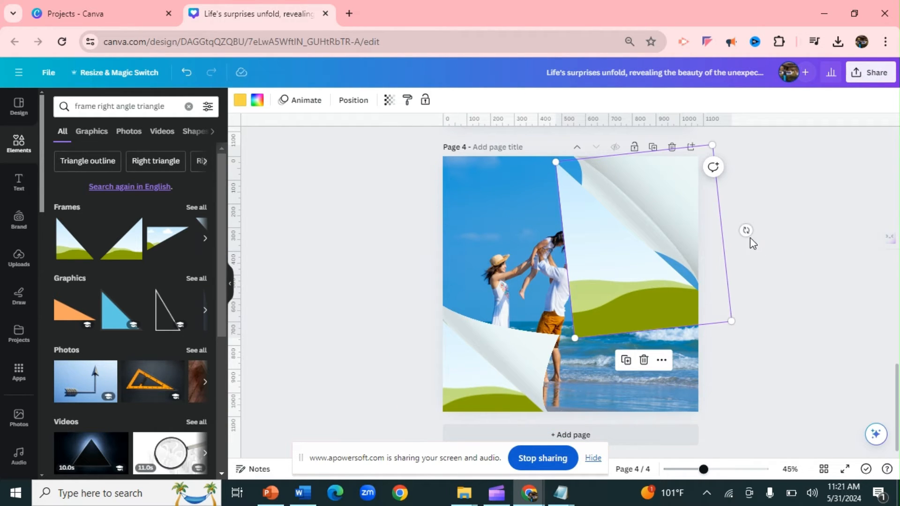
{"action": "left_click_drag", "start_coordinate": [746, 230], "coordinate": [566, 244]}
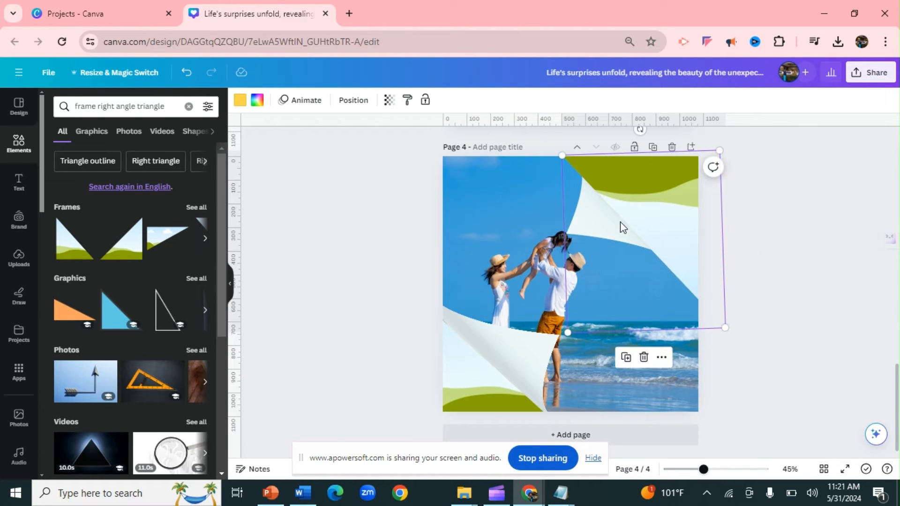
{"action": "left_click_drag", "start_coordinate": [651, 217], "coordinate": [673, 207]}
{"action": "left_click_drag", "start_coordinate": [589, 321], "coordinate": [598, 305]}
{"action": "left_click_drag", "start_coordinate": [679, 190], "coordinate": [657, 188]}
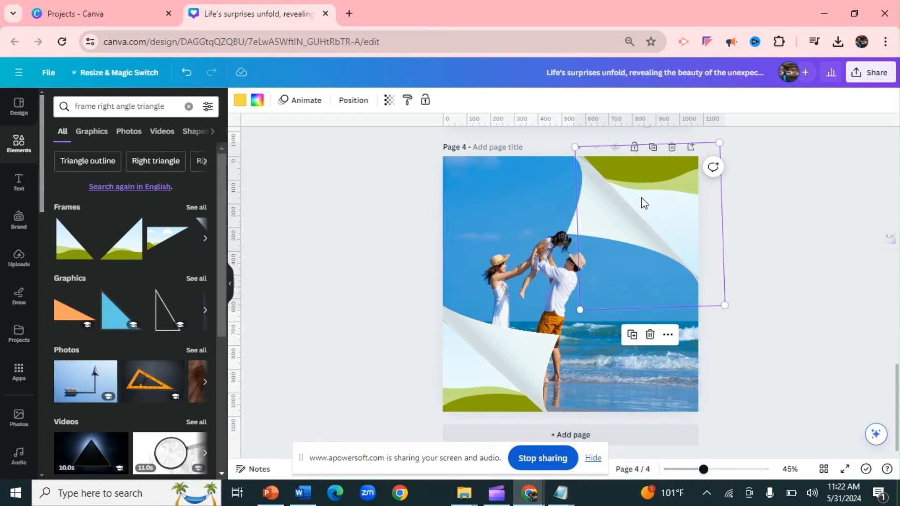
Fine-tune the upper-right frame's position and tilt, and enlarge it to about 655 by 737 so it meets the curl's edge
{"action": "left_click_drag", "start_coordinate": [642, 199], "coordinate": [654, 210]}
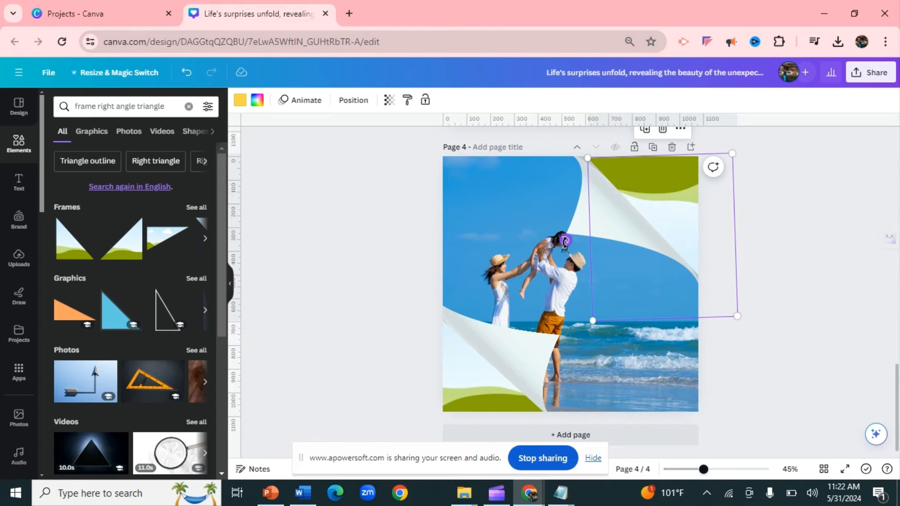
{"action": "left_click_drag", "start_coordinate": [565, 240], "coordinate": [568, 245]}
{"action": "left_click_drag", "start_coordinate": [568, 253], "coordinate": [562, 252]}
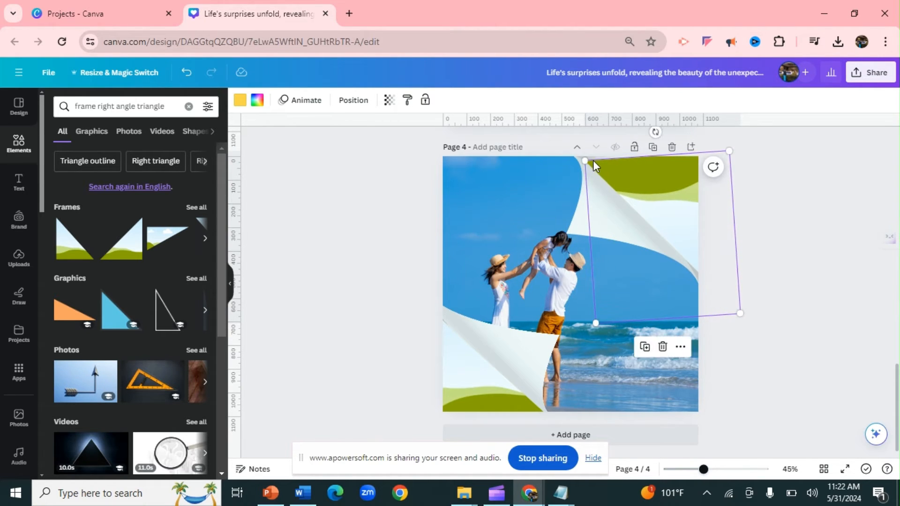
{"action": "left_click_drag", "start_coordinate": [584, 160], "coordinate": [578, 154]}
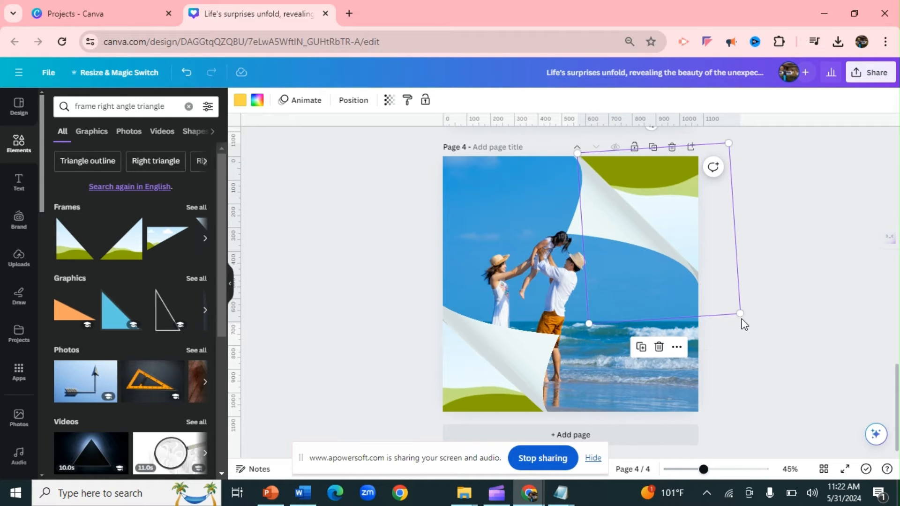
{"action": "left_click_drag", "start_coordinate": [738, 312], "coordinate": [739, 313]}
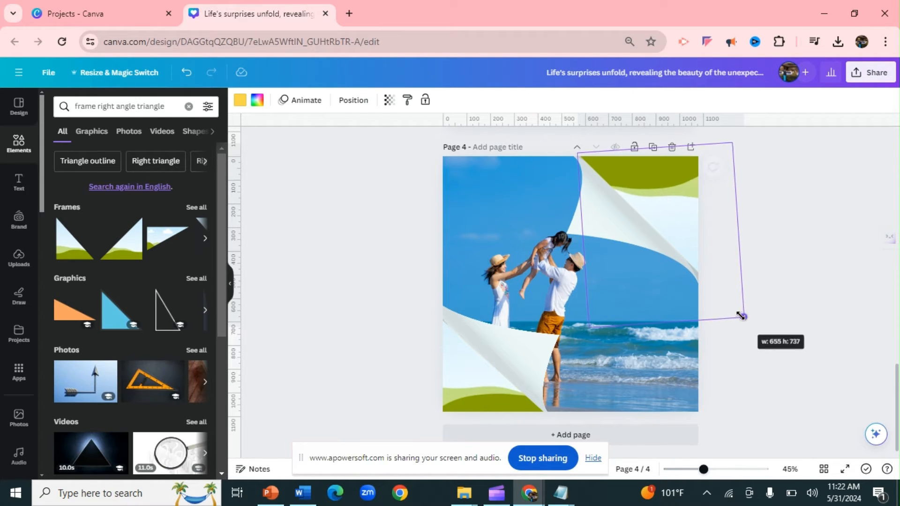
{"action": "left_click", "coordinate": [725, 252]}
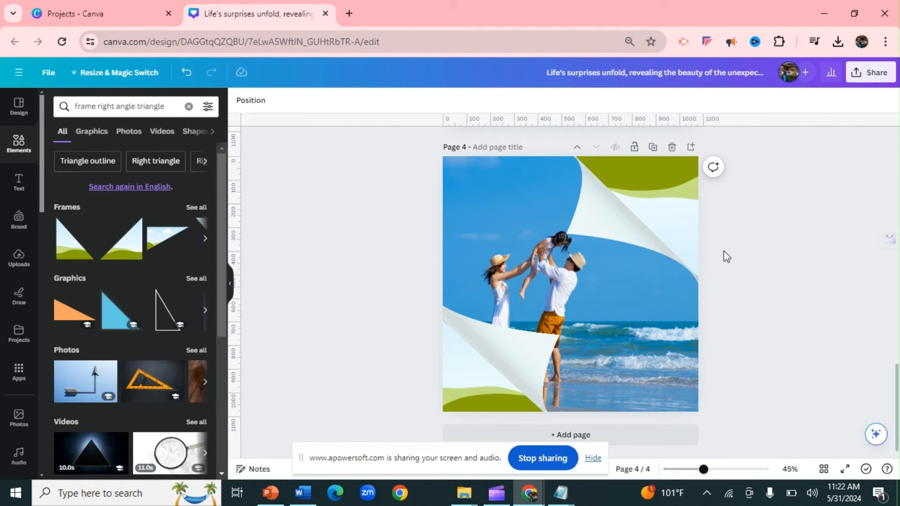
{"action": "left_click", "coordinate": [681, 231]}
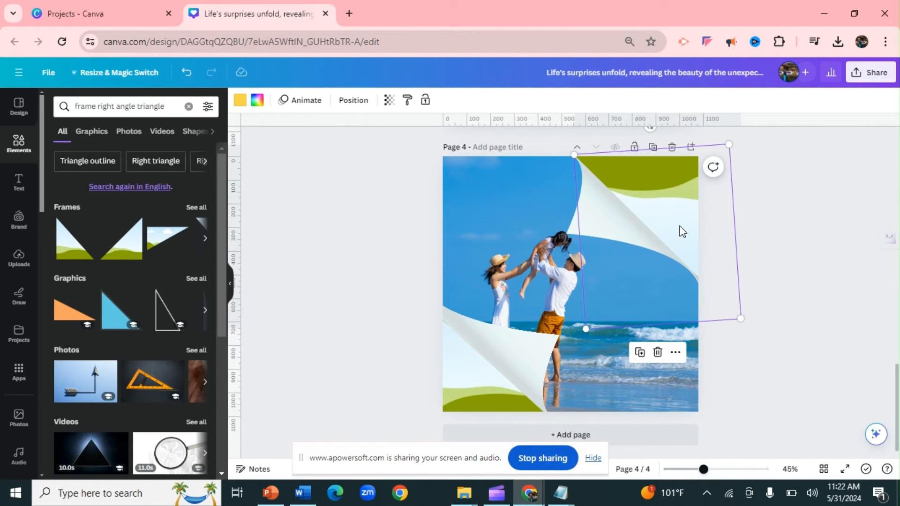
{"action": "left_click", "coordinate": [322, 218]}
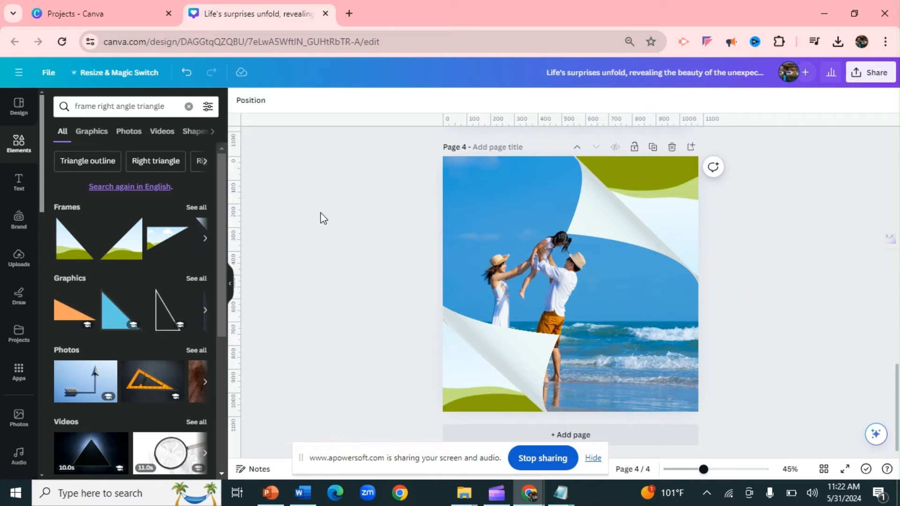
Search the elements for "sunrise", limit the results to photos and browse them
{"action": "left_click", "coordinate": [14, 156]}
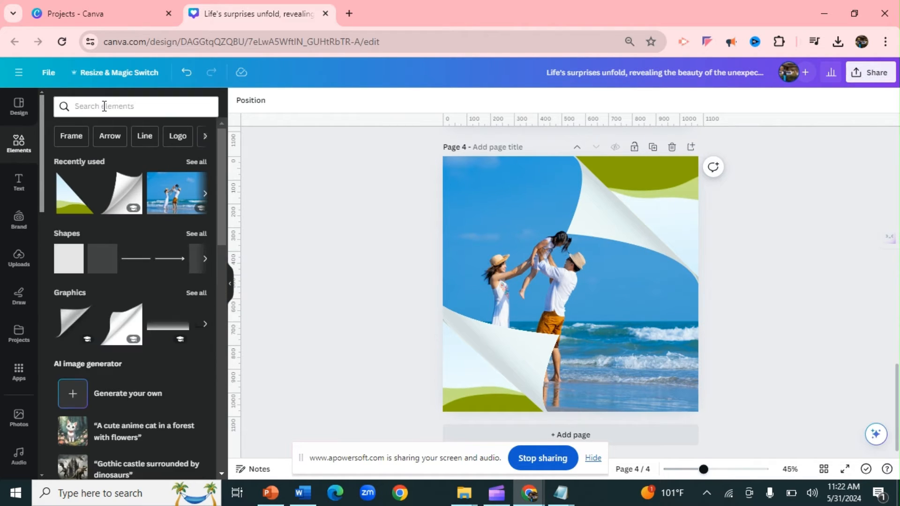
{"action": "left_click", "coordinate": [104, 106]}
{"action": "type", "text": "sunr"}
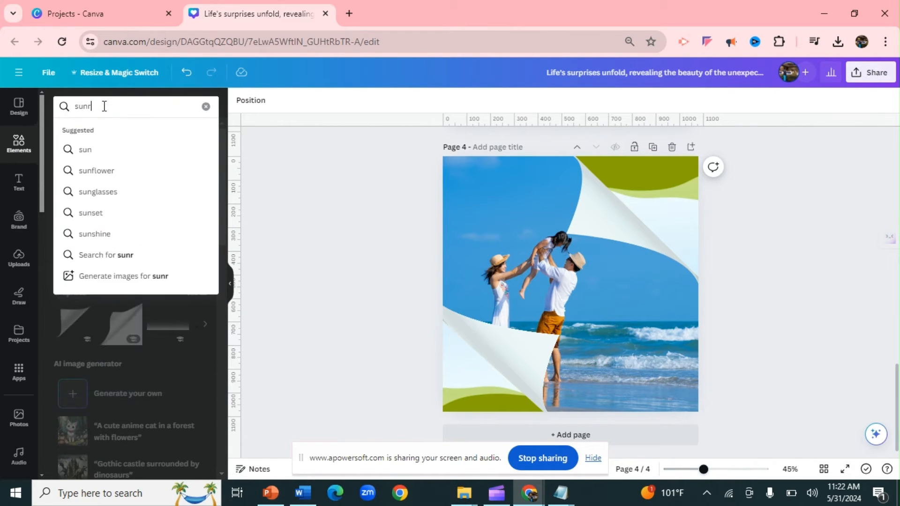
{"action": "type", "text": "ise"}
{"action": "key", "text": "Return"}
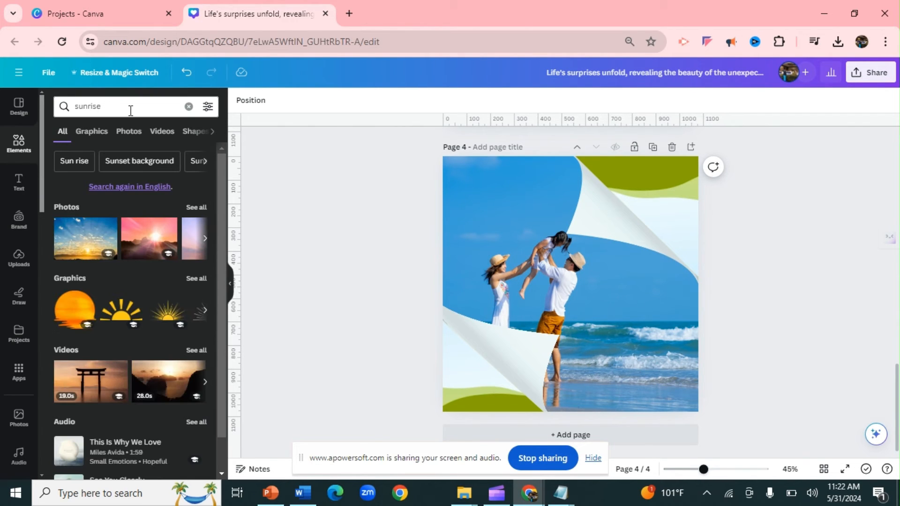
{"action": "left_click", "coordinate": [128, 135]}
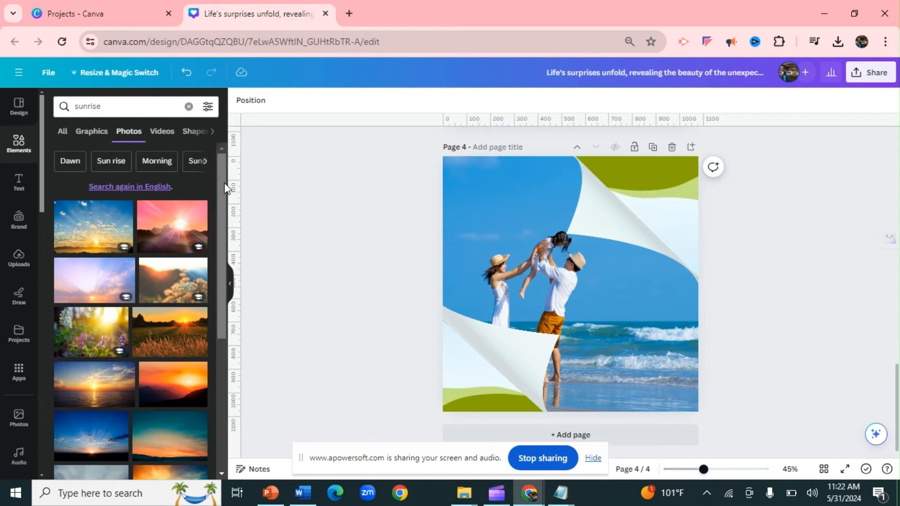
{"action": "scroll", "coordinate": [226, 188], "scroll_direction": "down", "scroll_amount": 4}
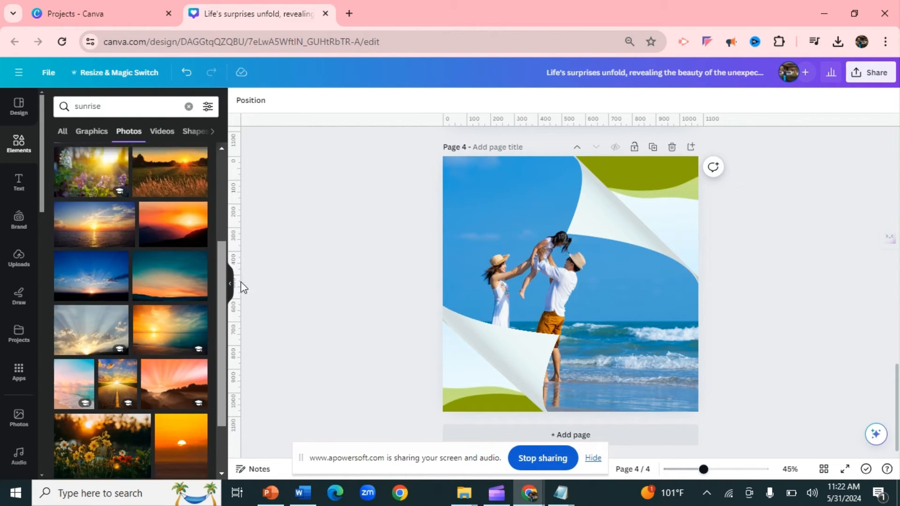
{"action": "left_click_drag", "start_coordinate": [241, 282], "coordinate": [217, 221]}
Refine the photo search to "sunrise orange" and browse the results for a suitable picture
{"action": "left_click", "coordinate": [123, 107]}
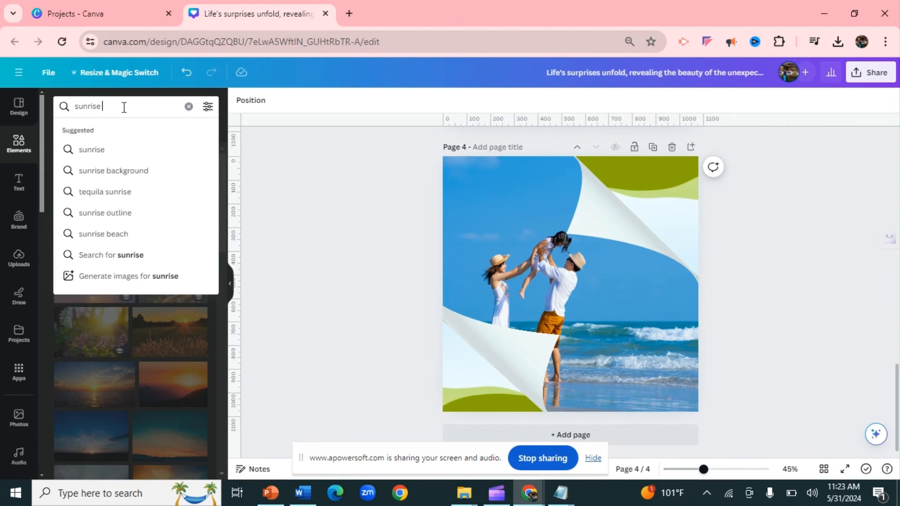
{"action": "type", "text": "oran"}
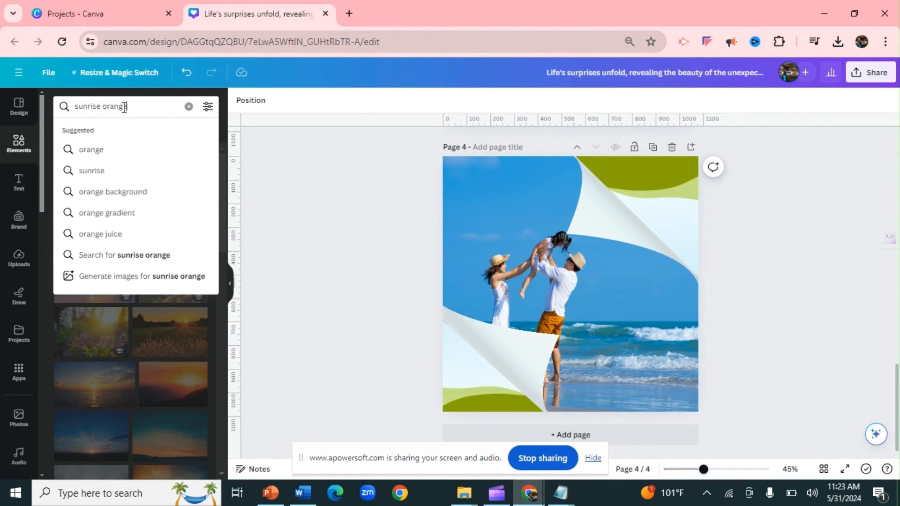
{"action": "type", "text": "ge"}
{"action": "key", "text": "Return"}
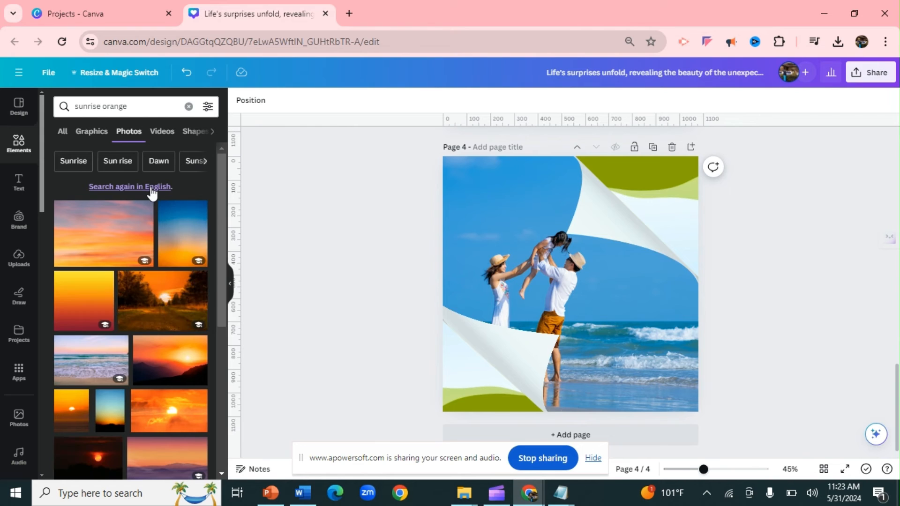
{"action": "left_click_drag", "start_coordinate": [219, 200], "coordinate": [243, 357]}
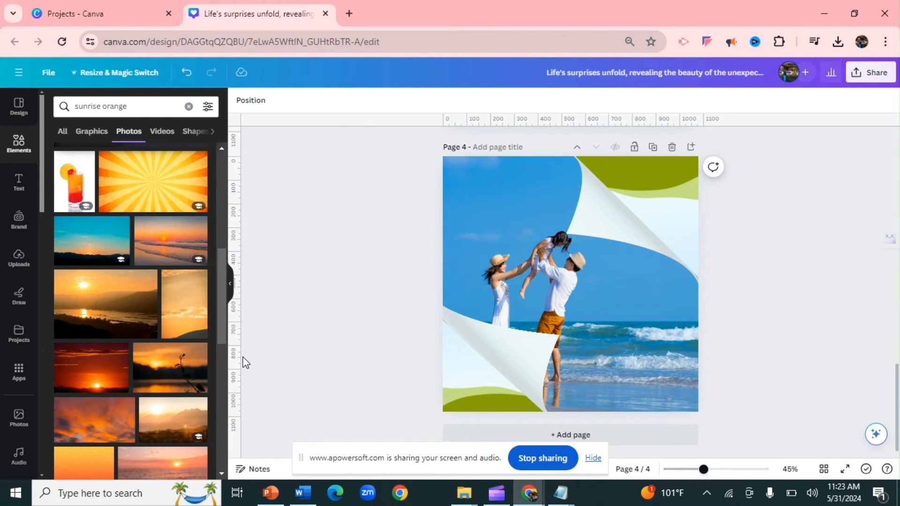
{"action": "left_click_drag", "start_coordinate": [219, 327], "coordinate": [210, 210]}
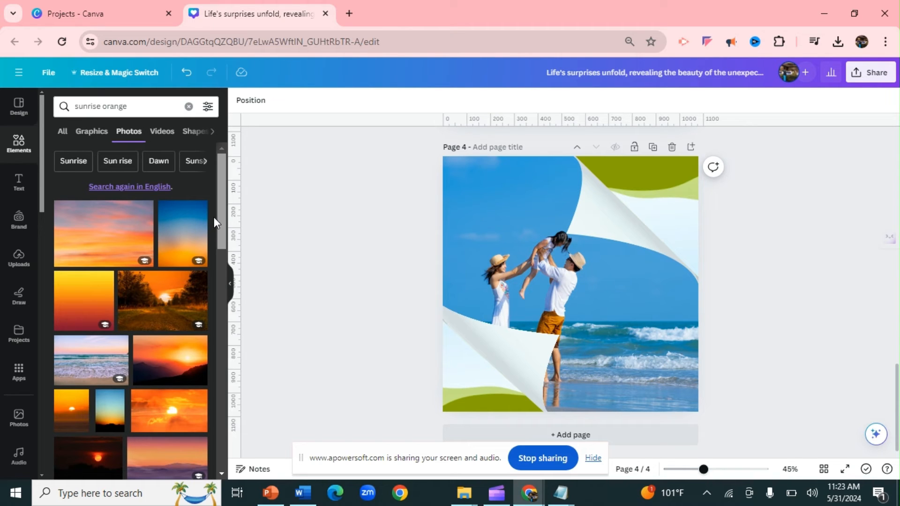
Fill both the upper-right and lower-left triangle frames with the orange sunrise photo over dark hills
{"action": "left_click", "coordinate": [158, 356]}
{"action": "left_click_drag", "start_coordinate": [590, 276], "coordinate": [639, 203]}
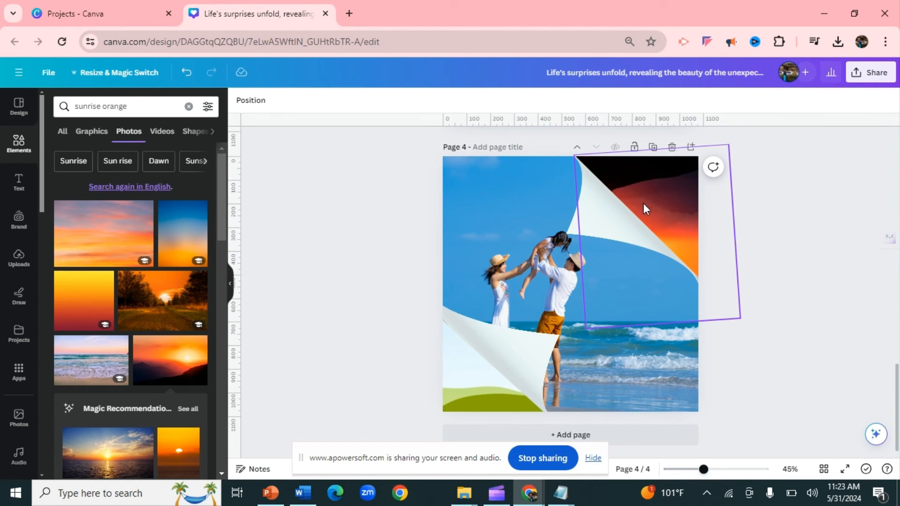
{"action": "left_click", "coordinate": [164, 365]}
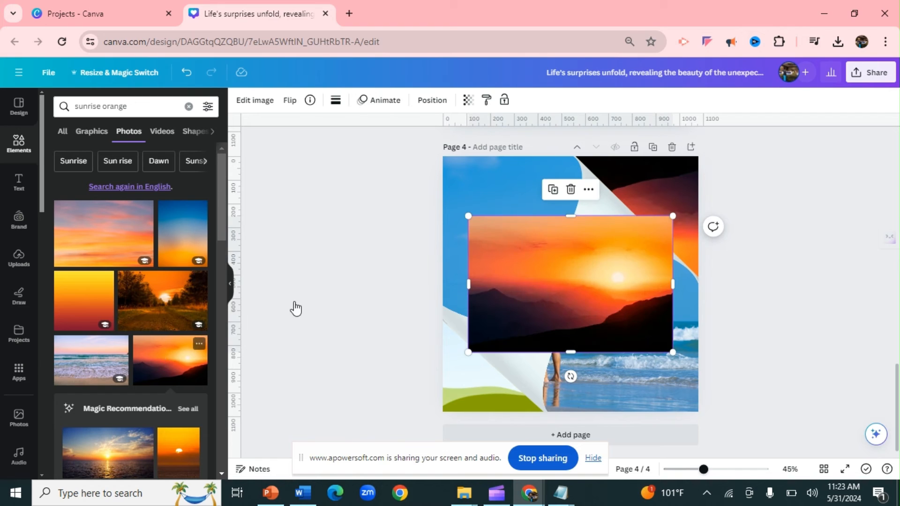
{"action": "left_click_drag", "start_coordinate": [573, 265], "coordinate": [485, 397]}
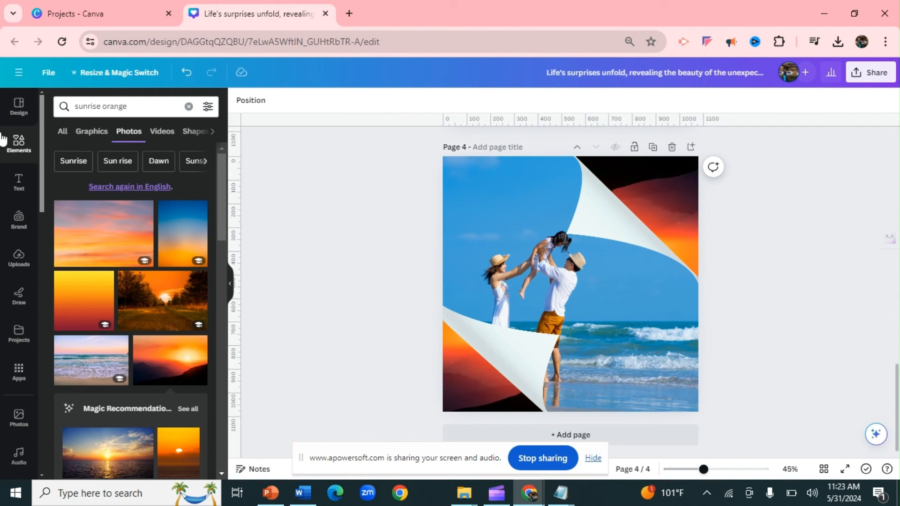
Add a heading reading "Memories" and set its font to Sensa Brush
{"action": "left_click", "coordinate": [28, 187]}
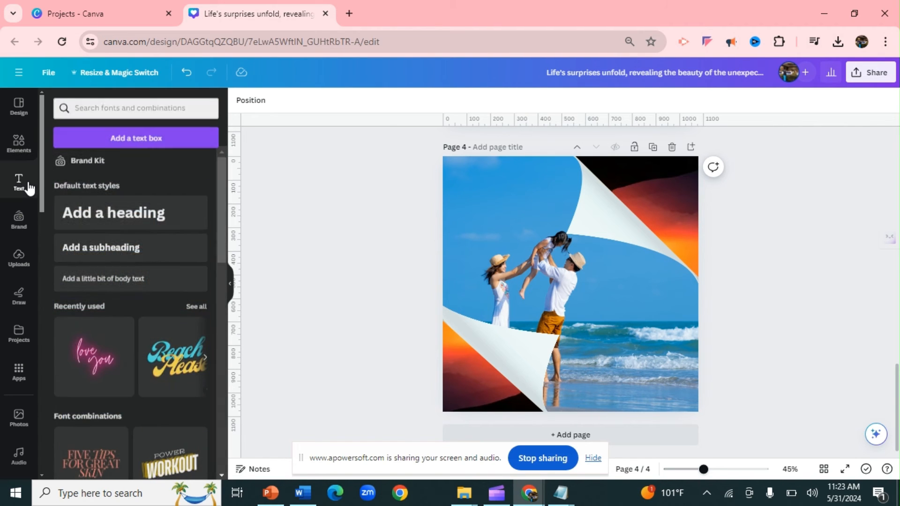
{"action": "left_click", "coordinate": [113, 212]}
{"action": "type", "text": "Mem"}
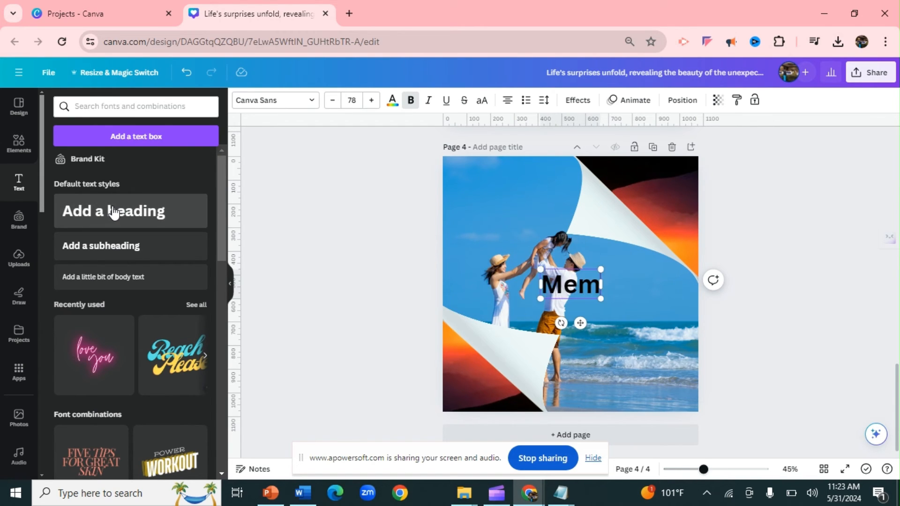
{"action": "type", "text": "ories"}
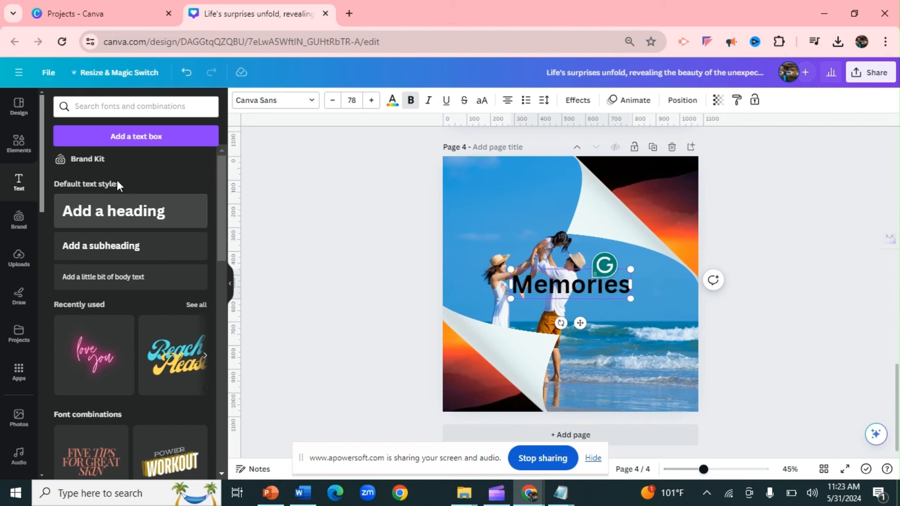
{"action": "left_click", "coordinate": [311, 103]}
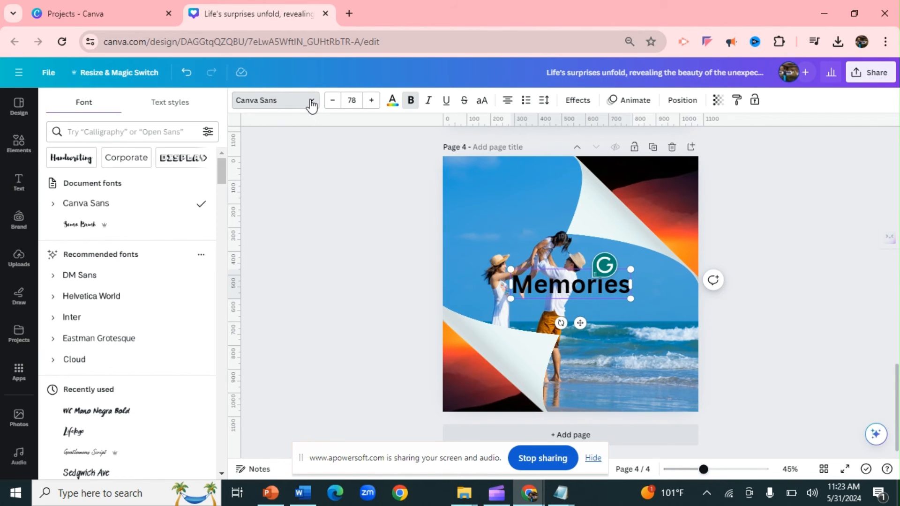
{"action": "left_click", "coordinate": [78, 227]}
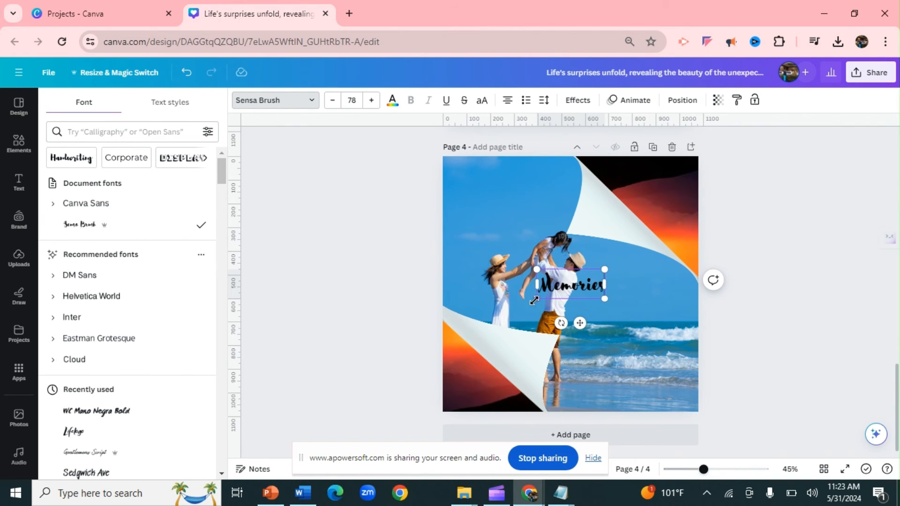
Enlarge the "Memories" heading to size 112, tilt it upward to the right and place it in the page's upper-left area
{"action": "left_click_drag", "start_coordinate": [531, 300], "coordinate": [507, 312]}
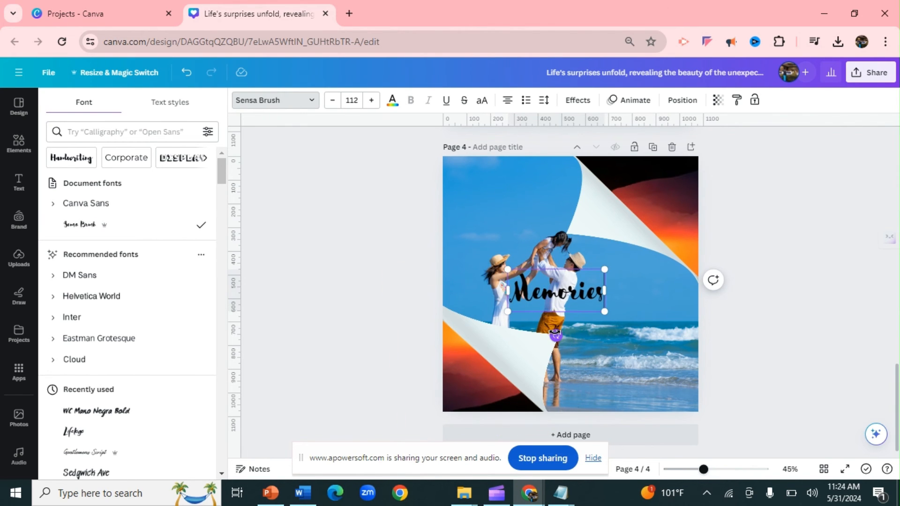
{"action": "left_click_drag", "start_coordinate": [565, 330], "coordinate": [601, 352]}
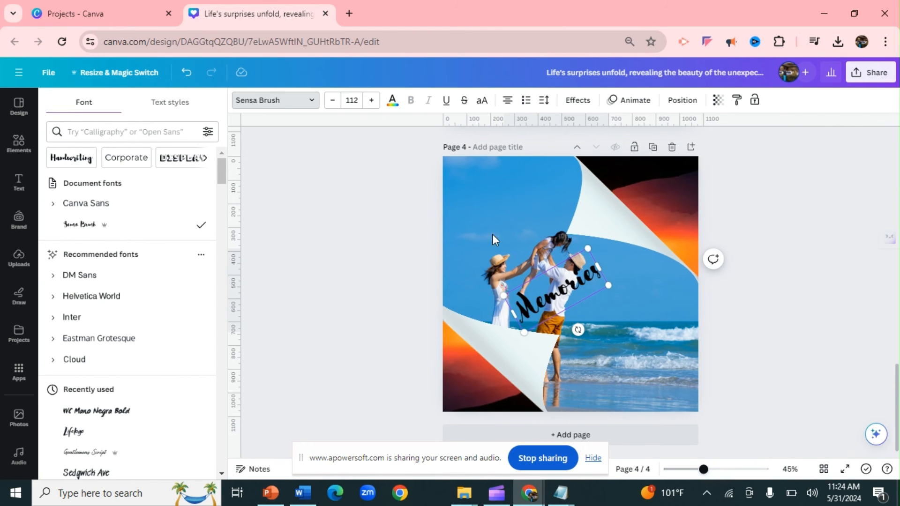
{"action": "left_click", "coordinate": [558, 274]}
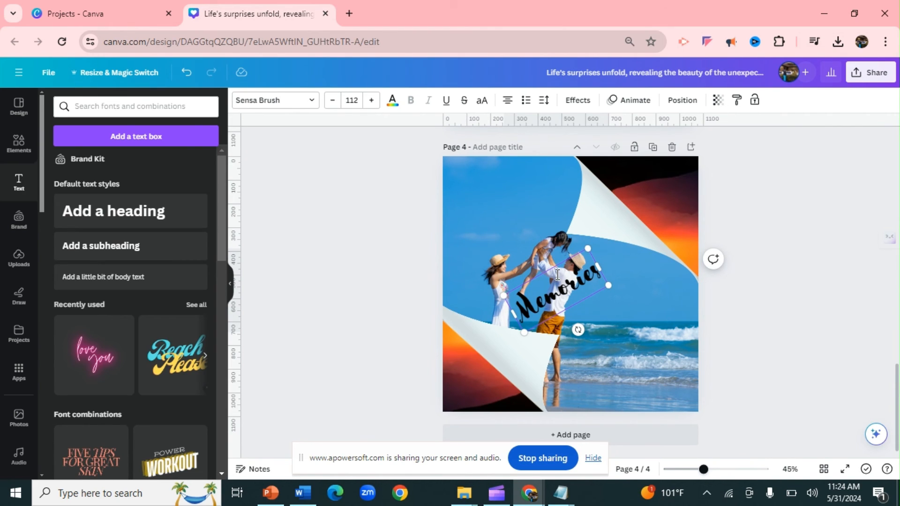
{"action": "left_click", "coordinate": [868, 168]}
{"action": "left_click_drag", "start_coordinate": [579, 277], "coordinate": [519, 189]}
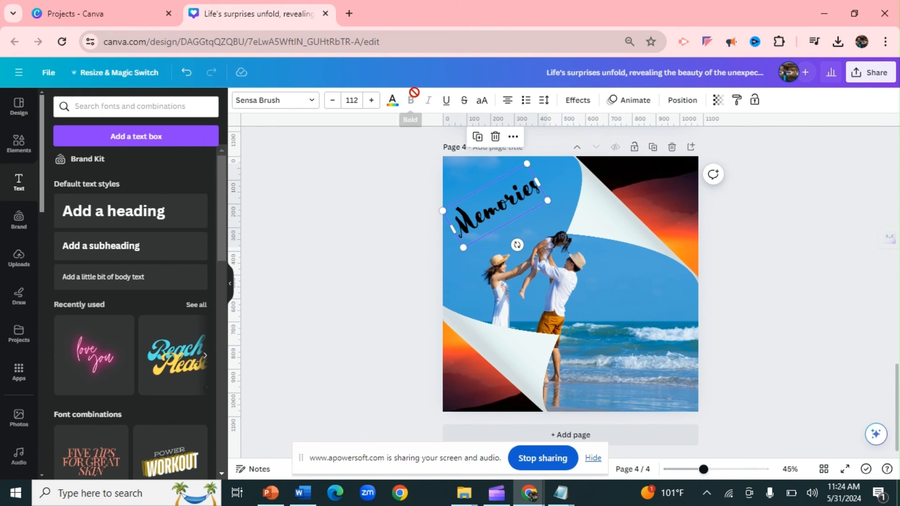
Color the "Memories" heading white from the brand palette and deselect it
{"action": "left_click", "coordinate": [395, 108]}
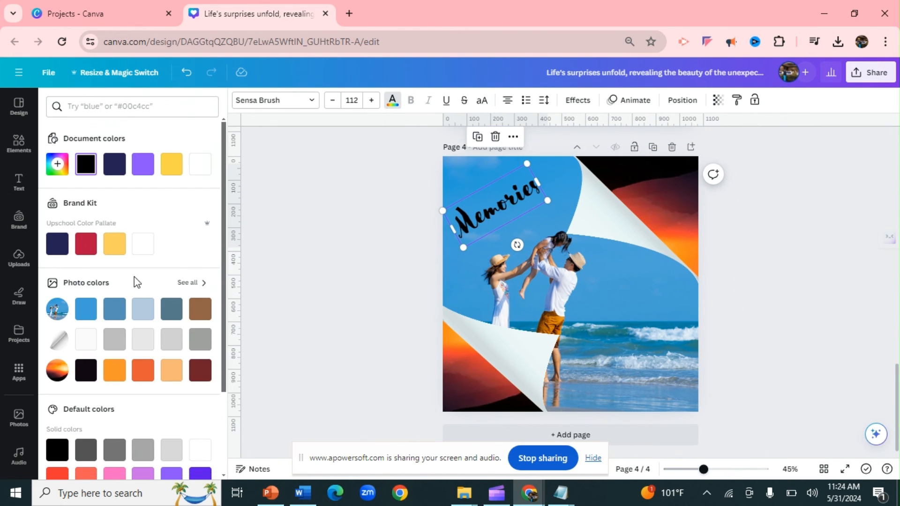
{"action": "left_click", "coordinate": [142, 246]}
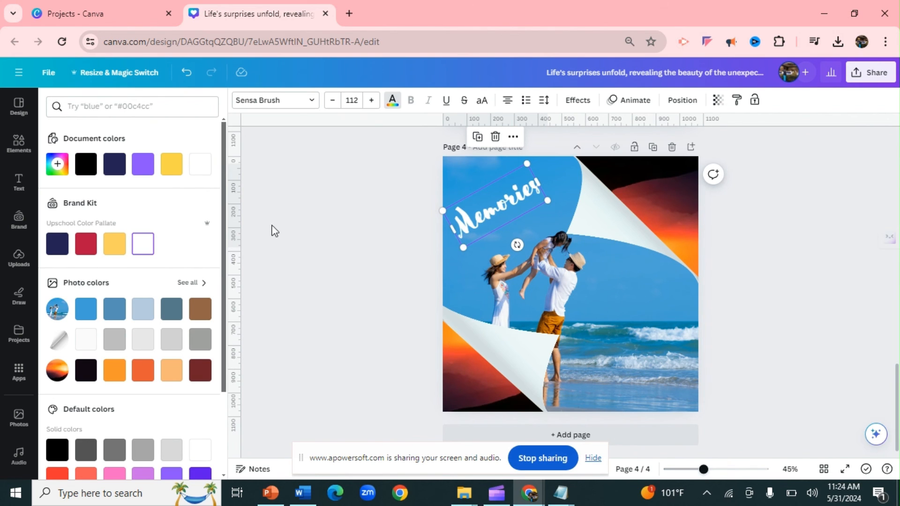
{"action": "left_click", "coordinate": [376, 230]}
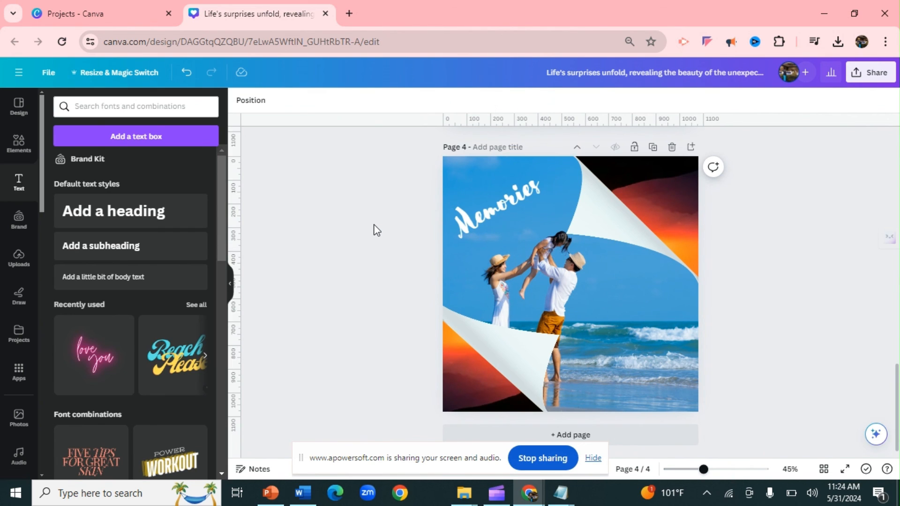